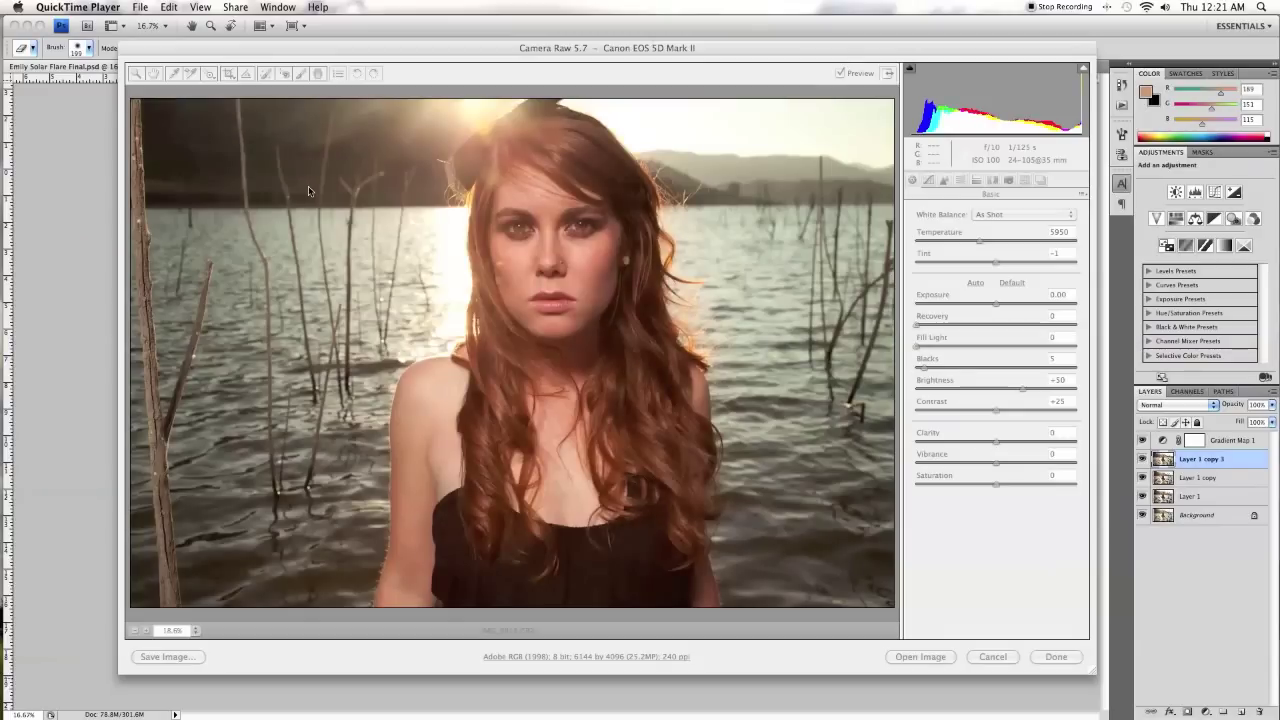
Raise the raw photo's exposure to +0.35, increase the blacks slightly and adjust the clarity, keeping the temperature at 5950
click(810, 283)
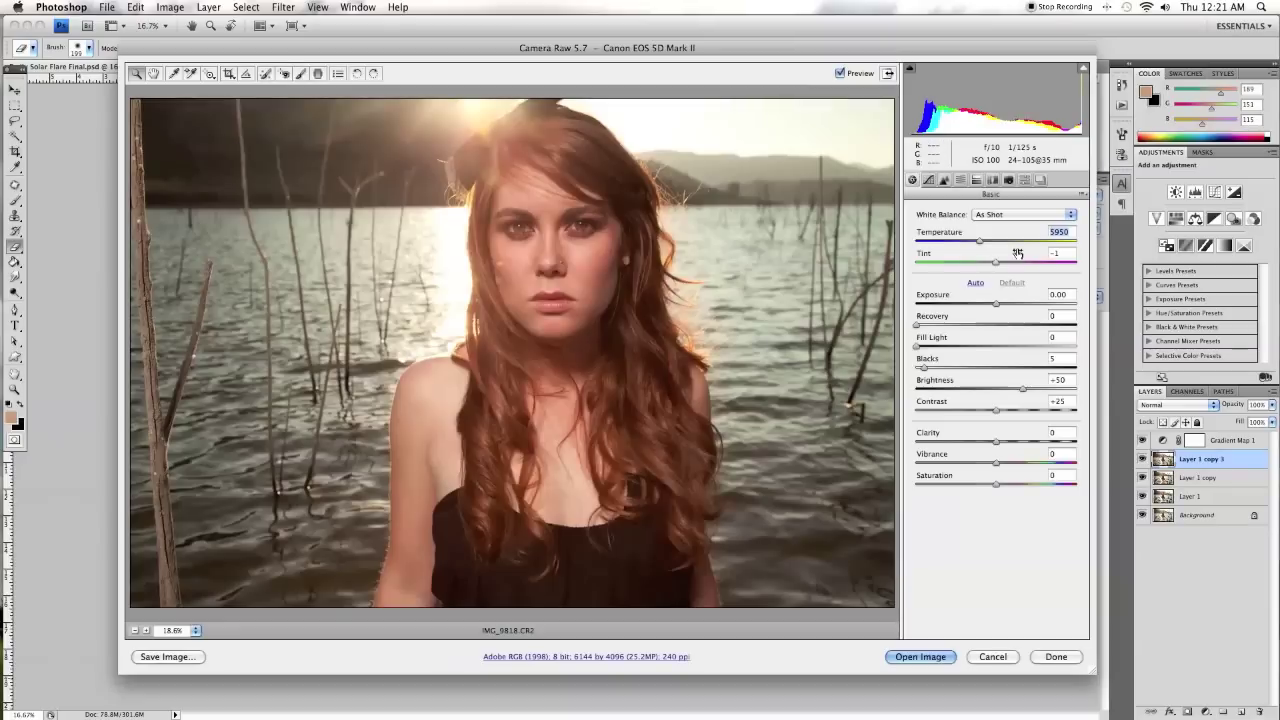
drag(980, 244, 983, 244)
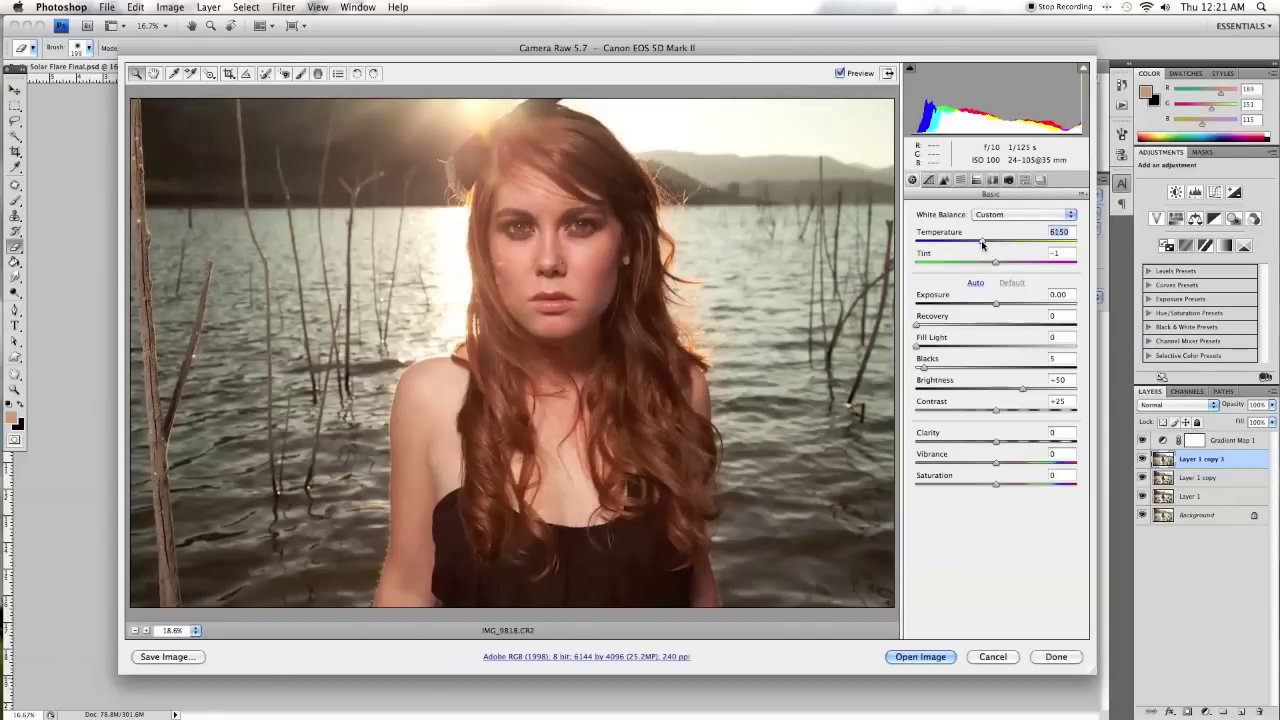
drag(996, 302, 1002, 303)
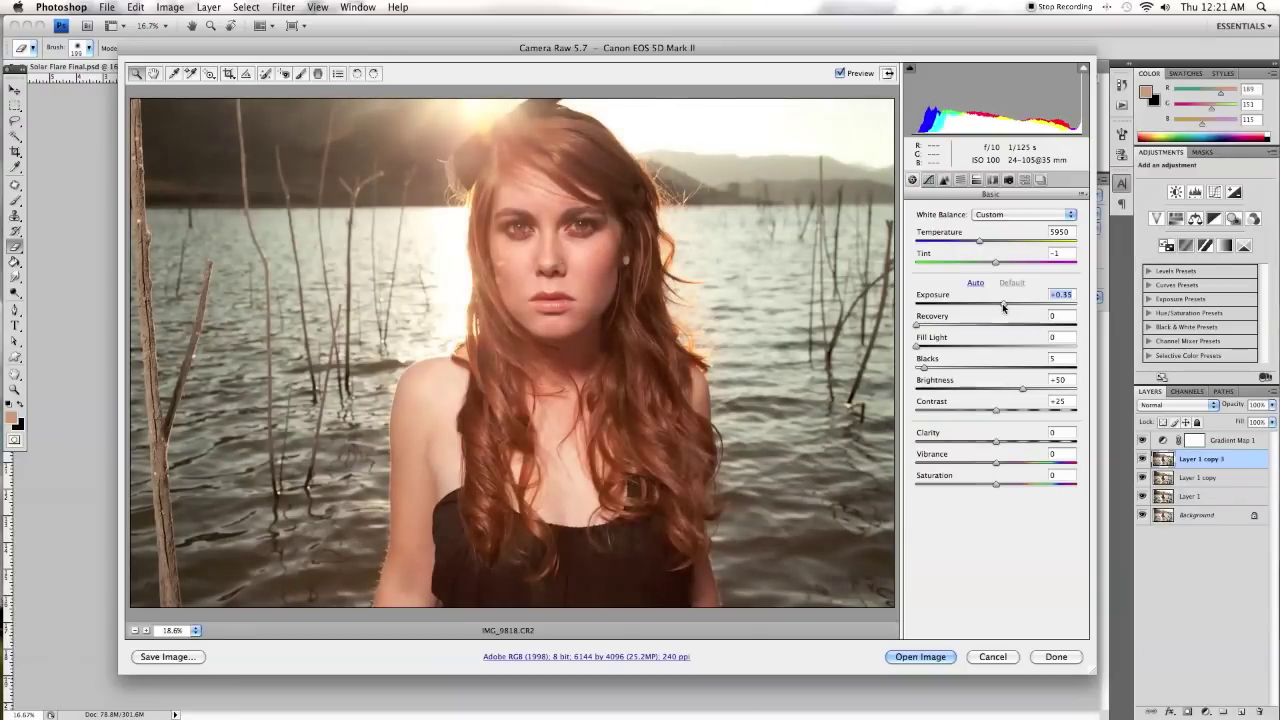
drag(925, 370, 932, 371)
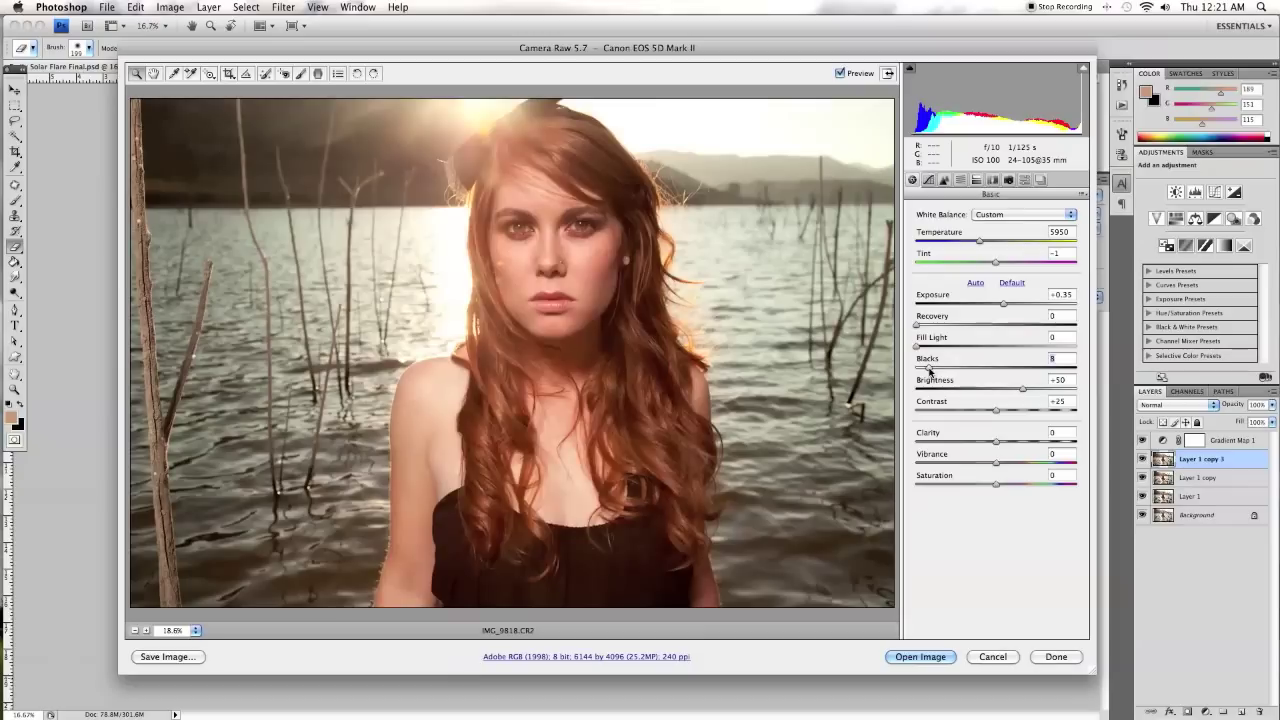
mouse_move(997, 444)
mouse_down()
mouse_move(1036, 446)
mouse_move(1004, 450)
mouse_up()
Set the Aquas hue to +4, raise the Greens hue, and open the raw photo for editing
click(928, 179)
click(944, 179)
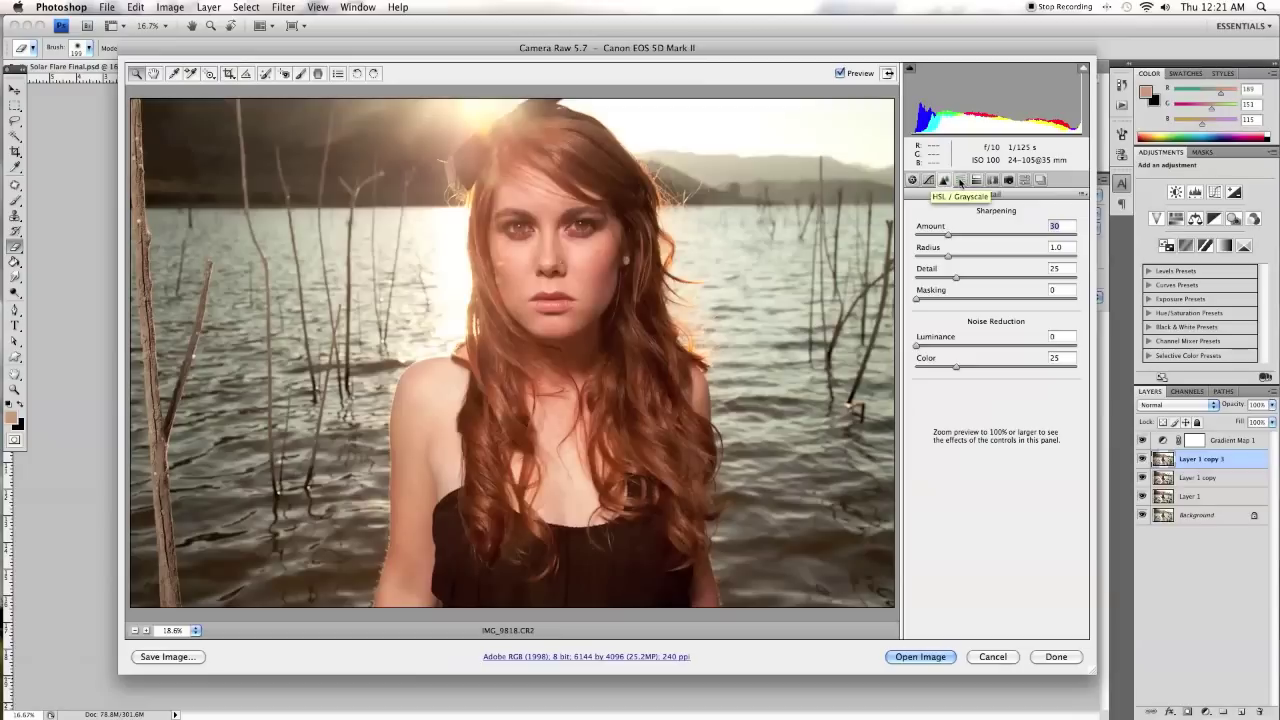
click(960, 180)
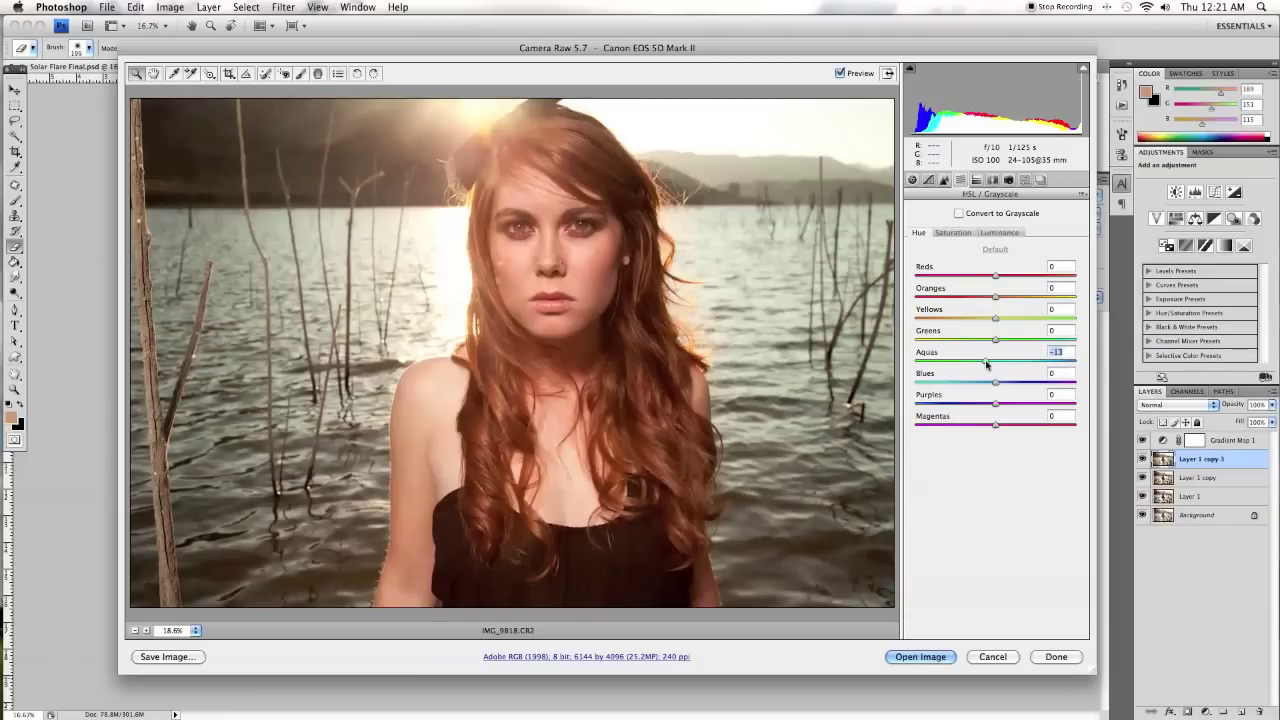
drag(999, 341, 1034, 342)
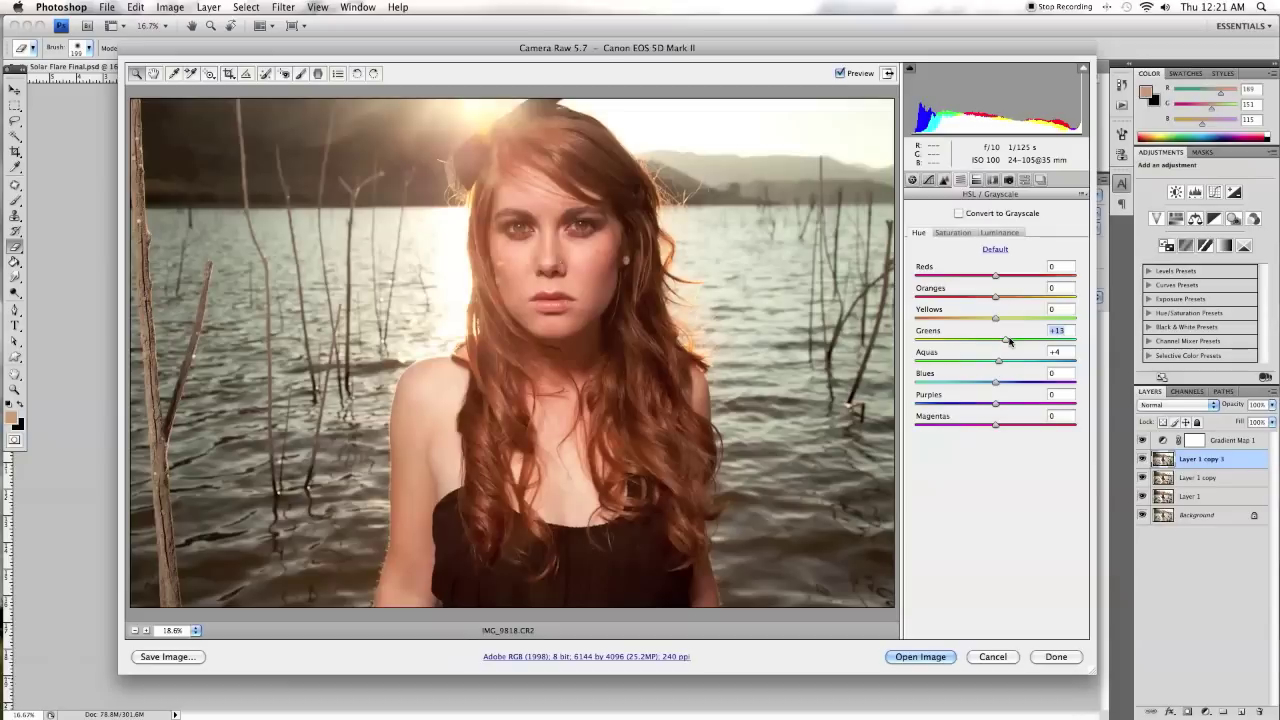
click(914, 654)
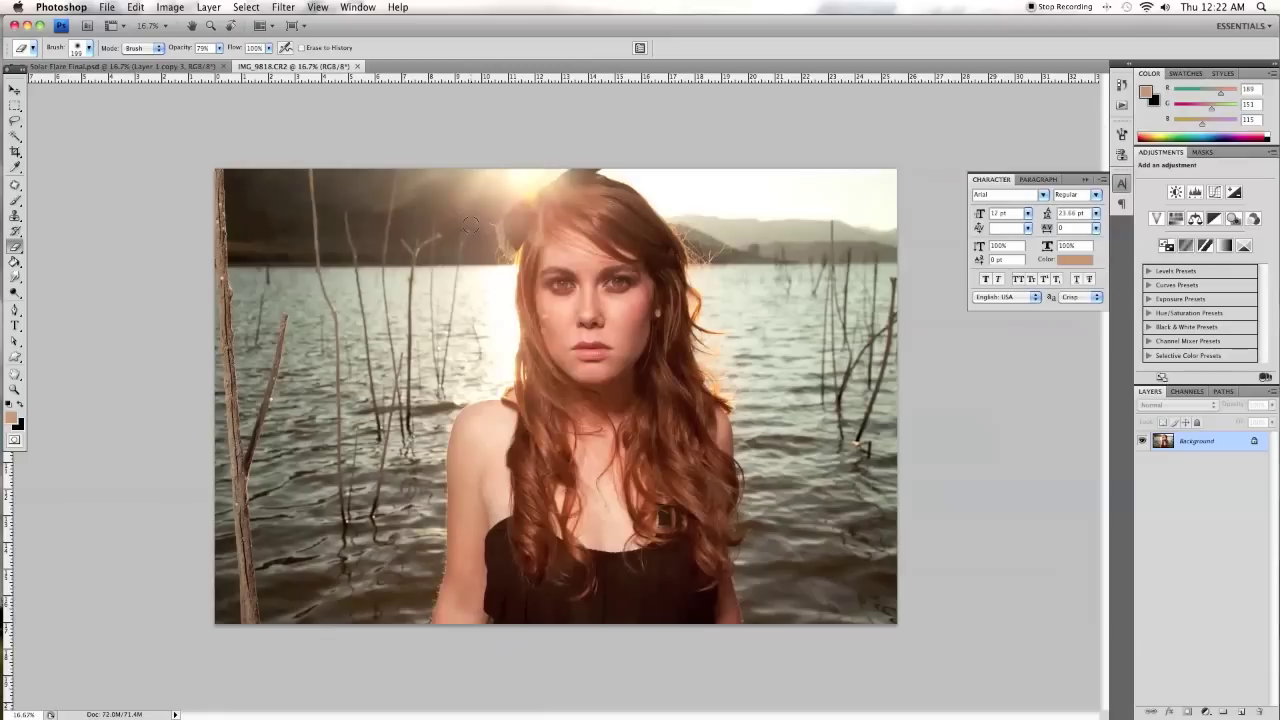
Duplicate the Background layer and apply Levels to the copy with a black input level of 8
drag(1190, 441, 1240, 711)
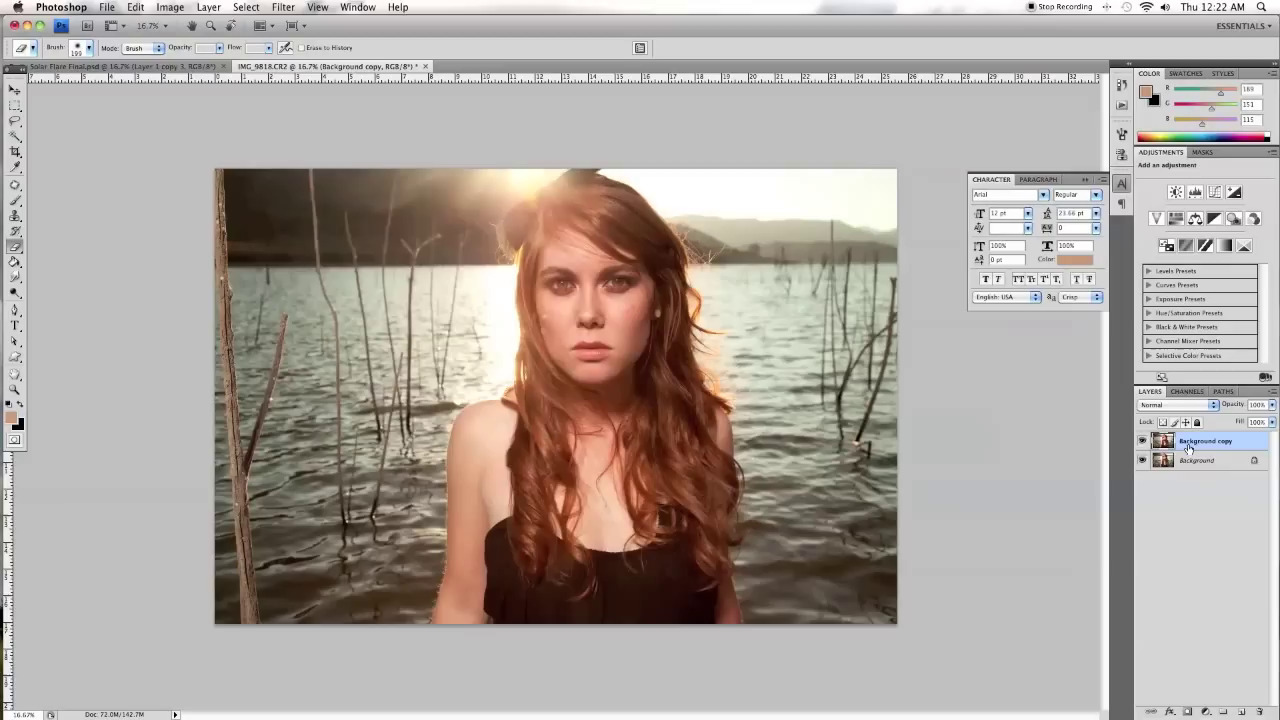
key(super+l)
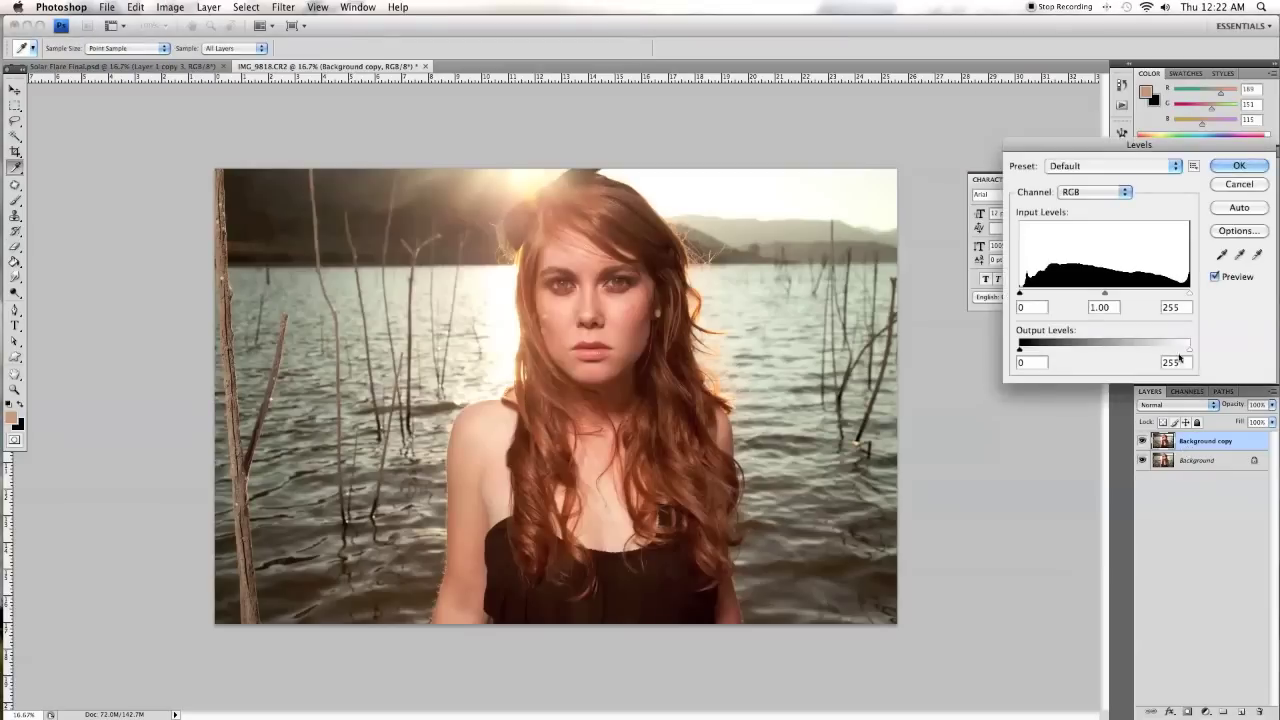
drag(1021, 293, 1025, 294)
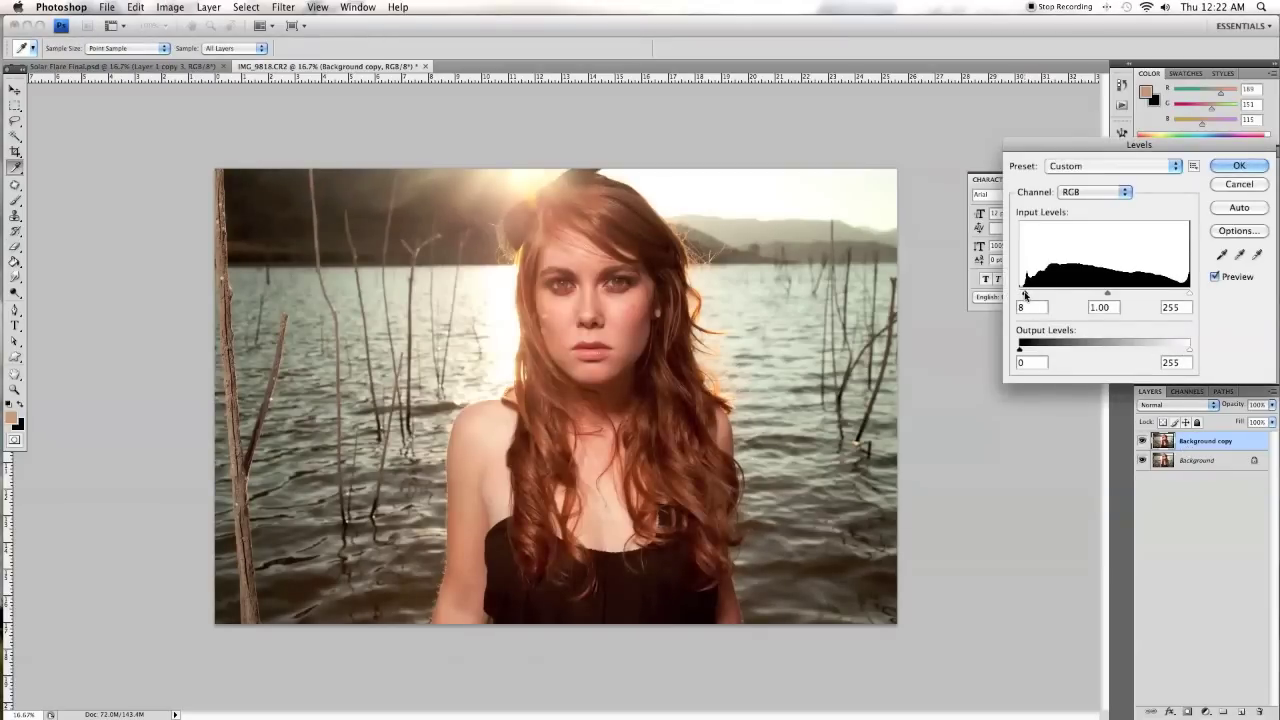
click(1238, 166)
Prepare a soft Brush with 168 px diameter and 0% hardness for retouching the face at 100% zoom, undoing the stray dab
key(e)
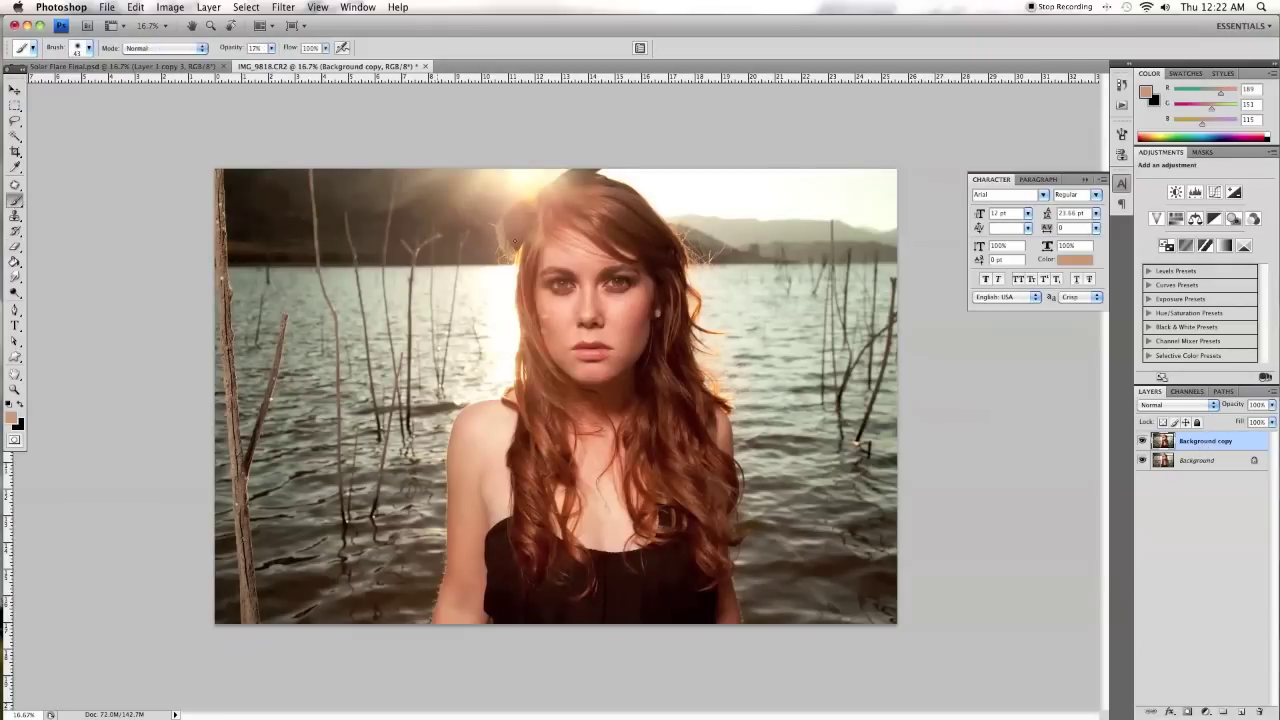
key(z)
drag(702, 196, 494, 416)
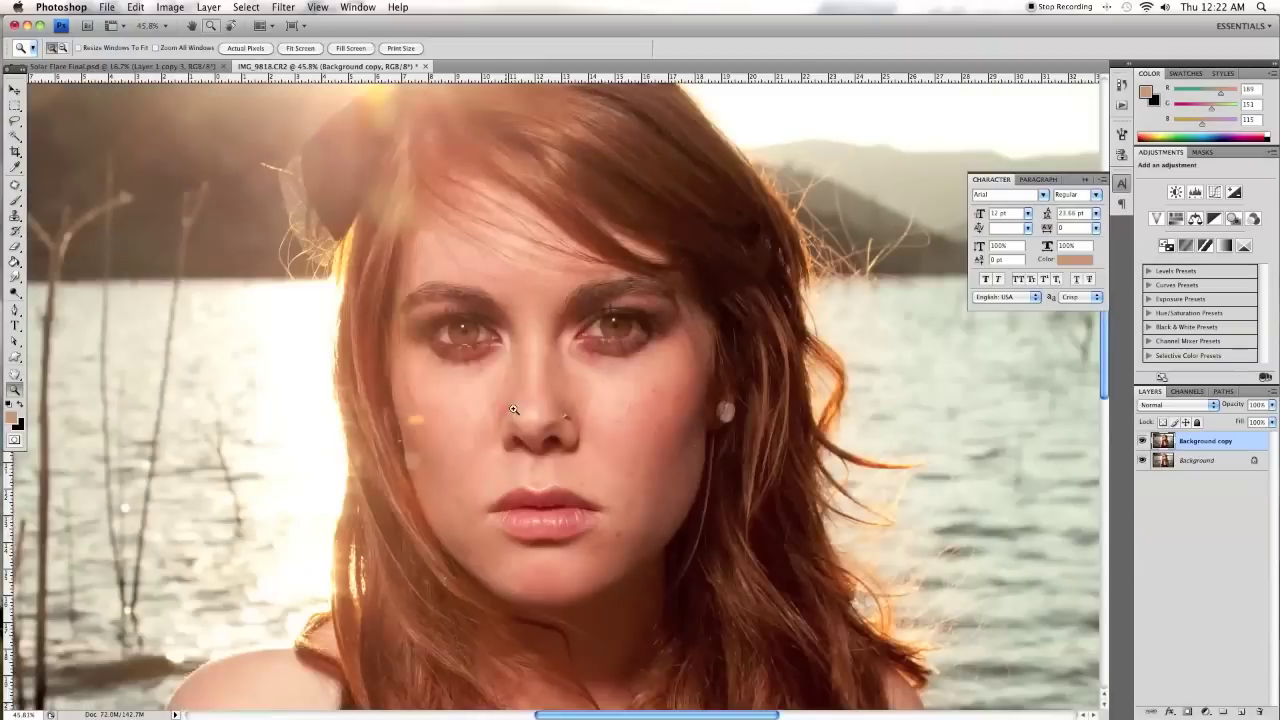
click(457, 500)
click(565, 511)
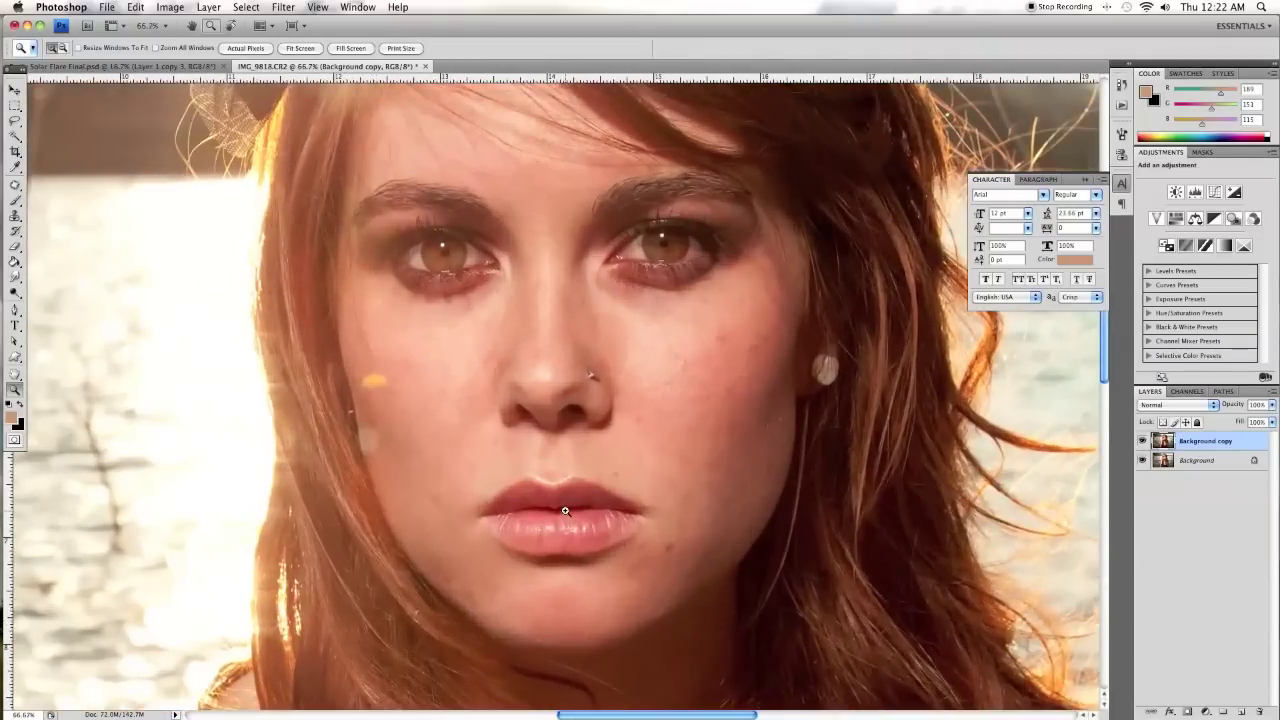
click(565, 511)
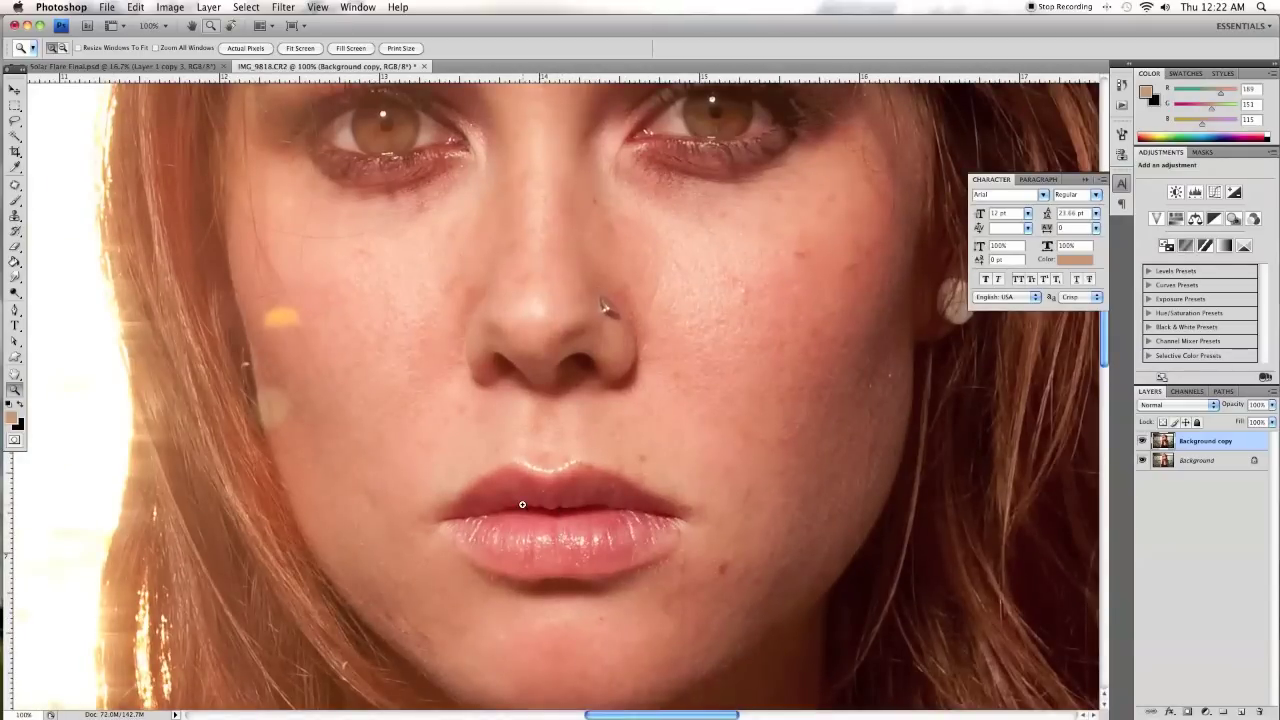
scroll(522, 504, up, 4)
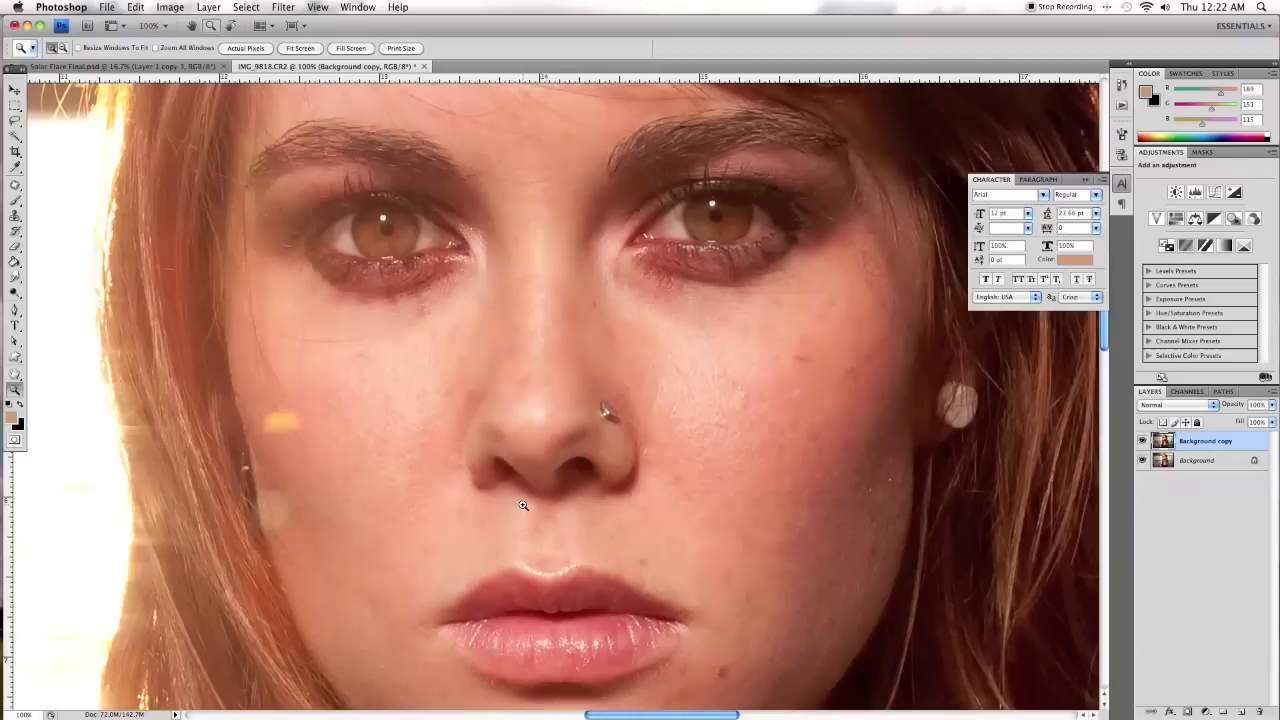
click(15, 200)
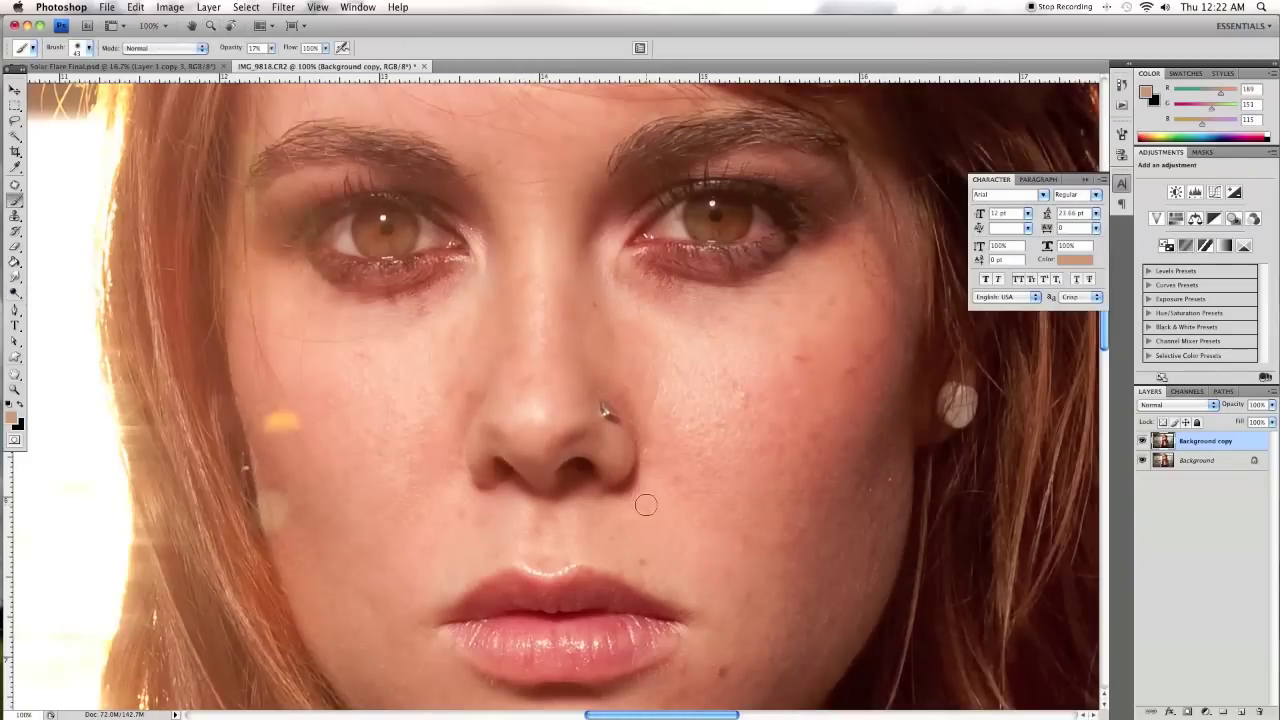
right_click(342, 378)
drag(435, 406, 437, 404)
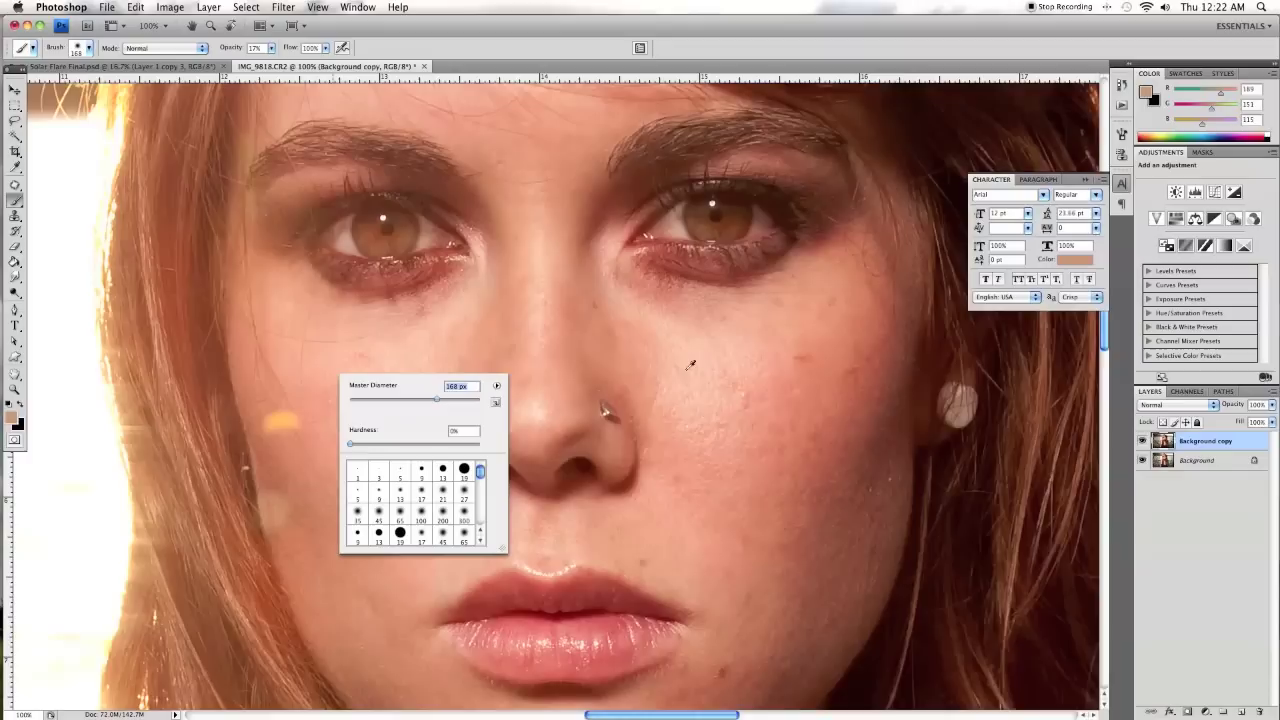
click(501, 305)
key(super+z)
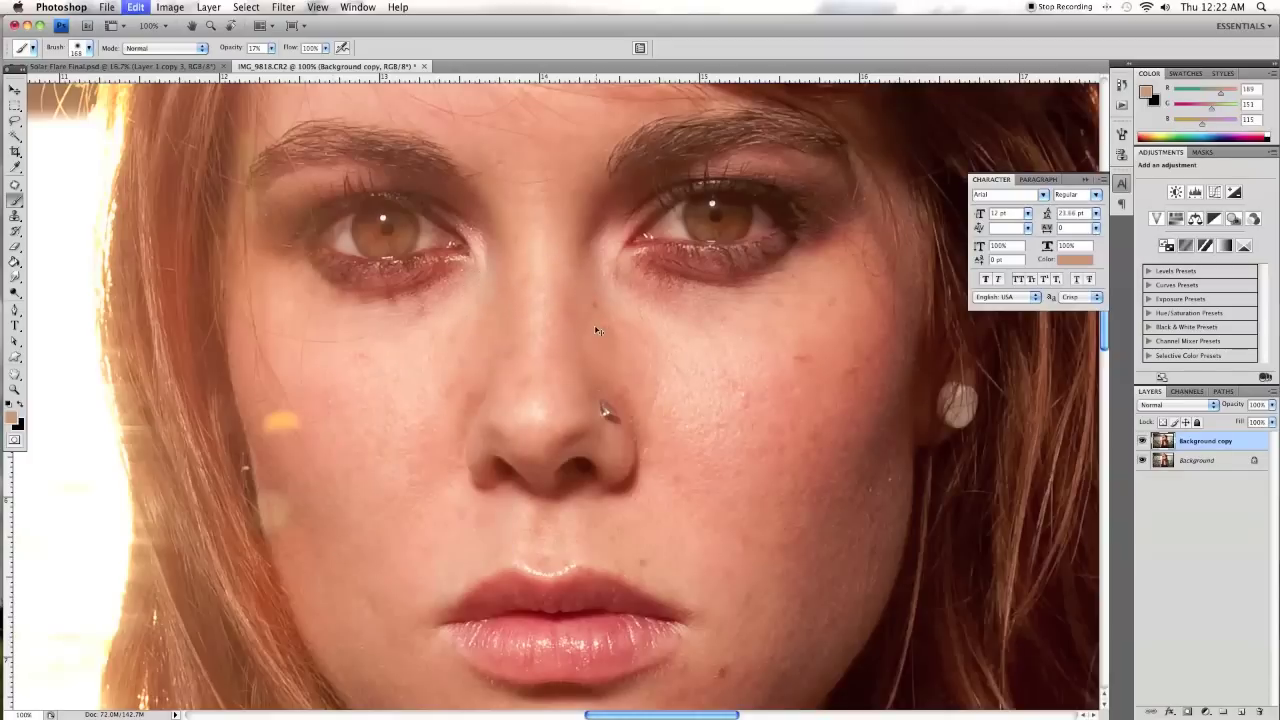
Paint sampled skin tones over the cheek with the orange light spot, and over the nose with the brush reduced to about 110 px
alt+click(403, 376)
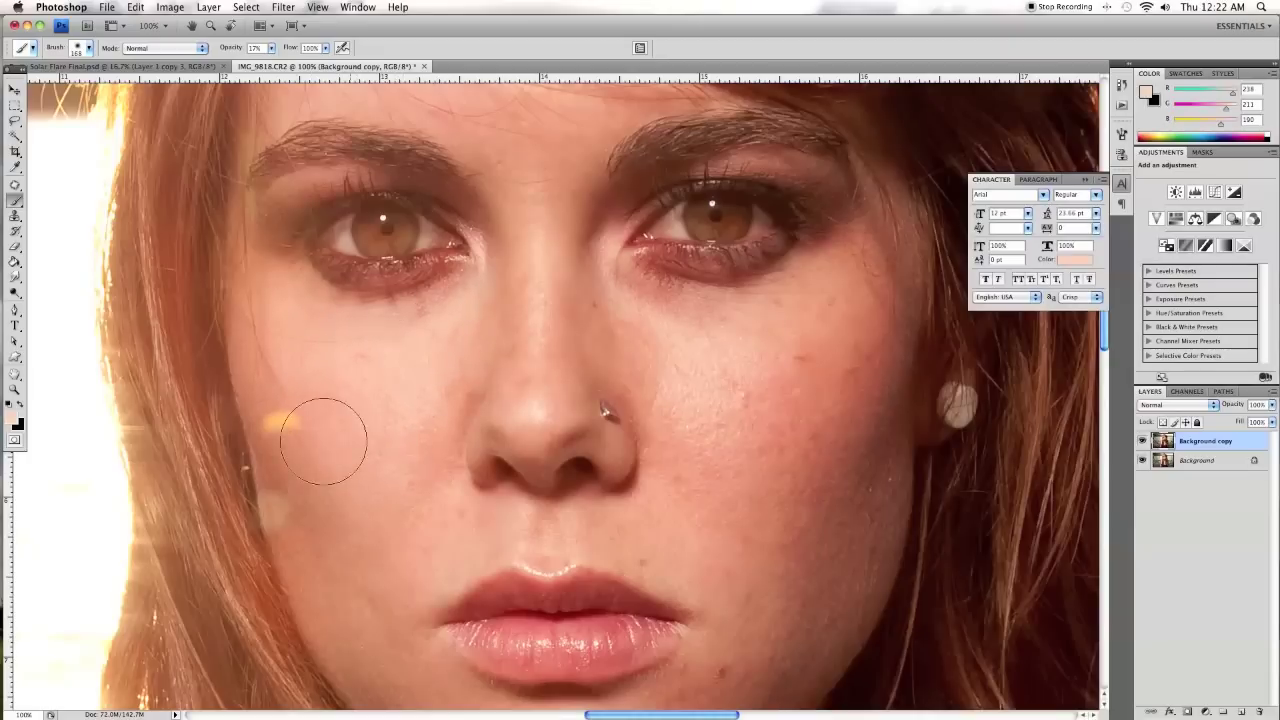
alt+click(273, 431)
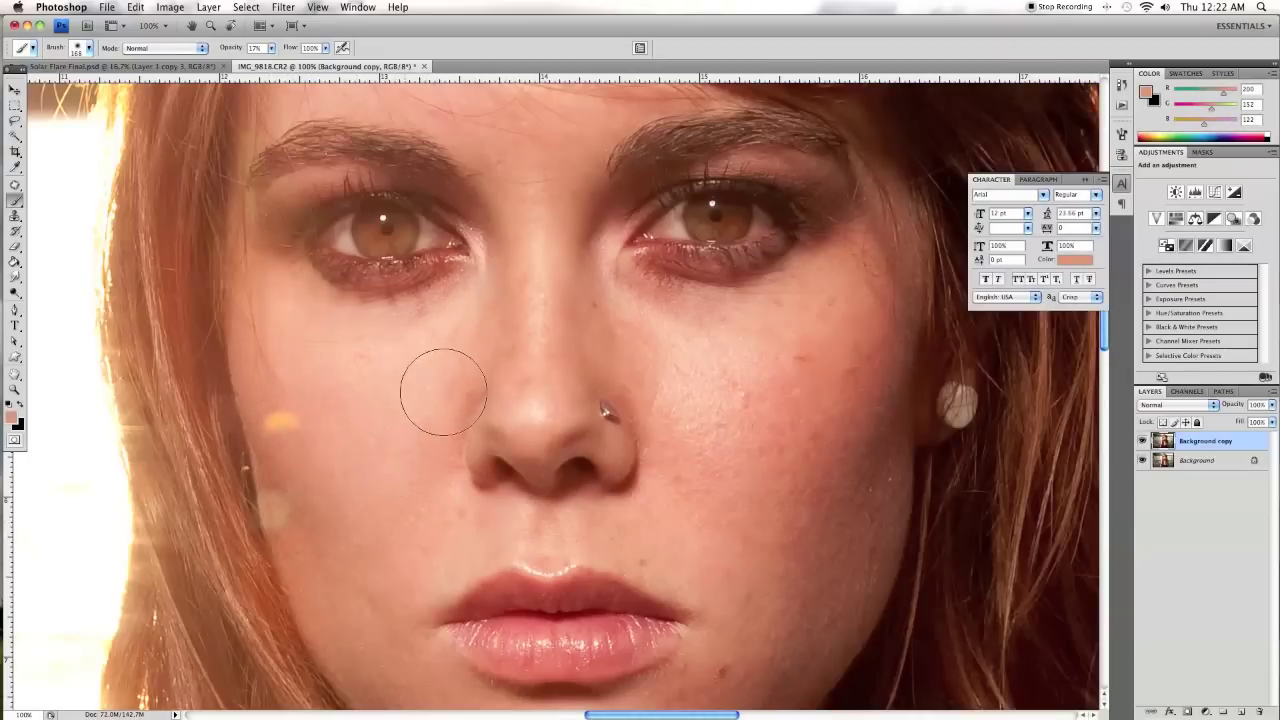
right_click(592, 330)
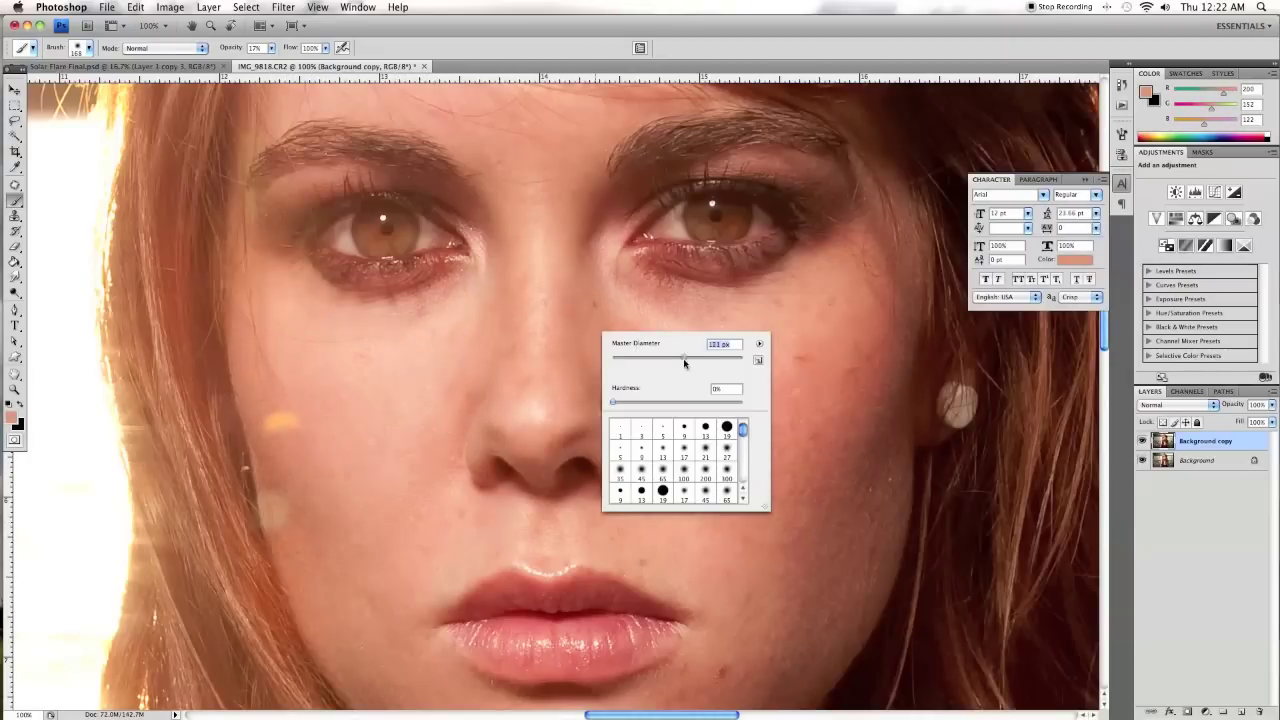
alt+click(545, 296)
alt+click(512, 332)
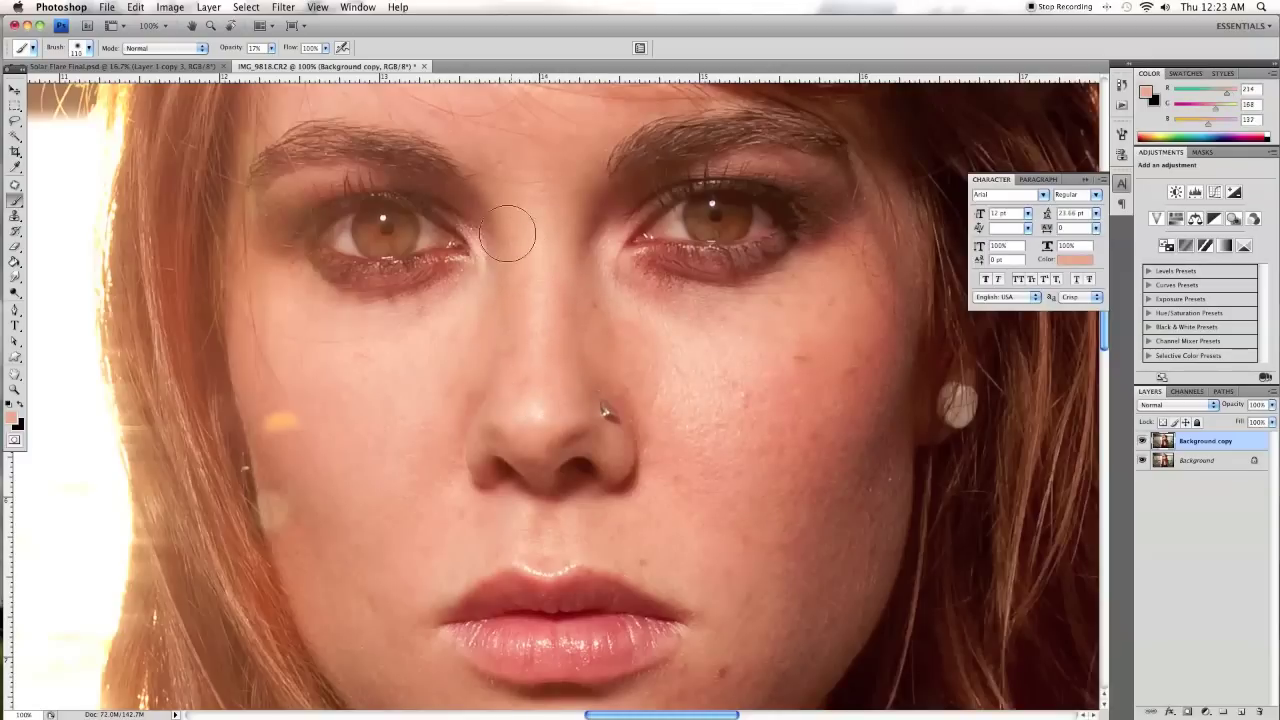
alt+click(506, 350)
Smooth the skin between the eyebrows and across the forehead by painting with skin tones sampled nearby
scroll(500, 190, up, 3)
alt+click(540, 316)
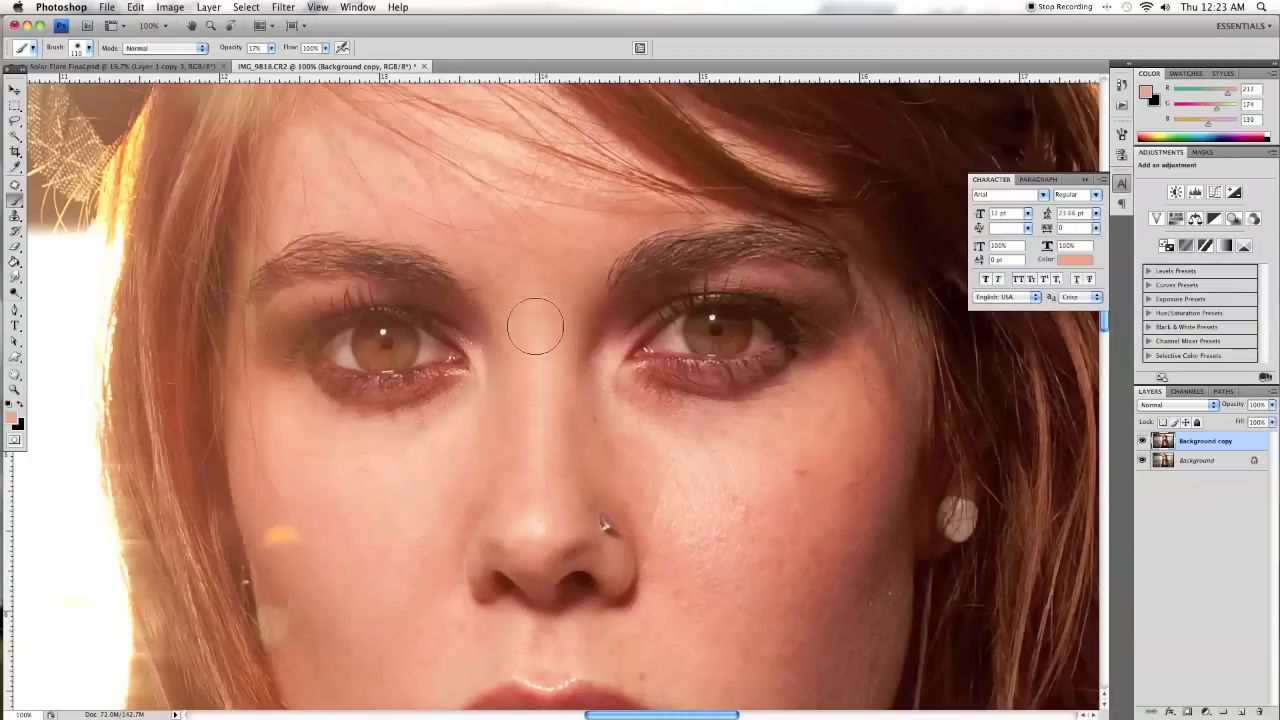
alt+click(534, 305)
alt+click(426, 192)
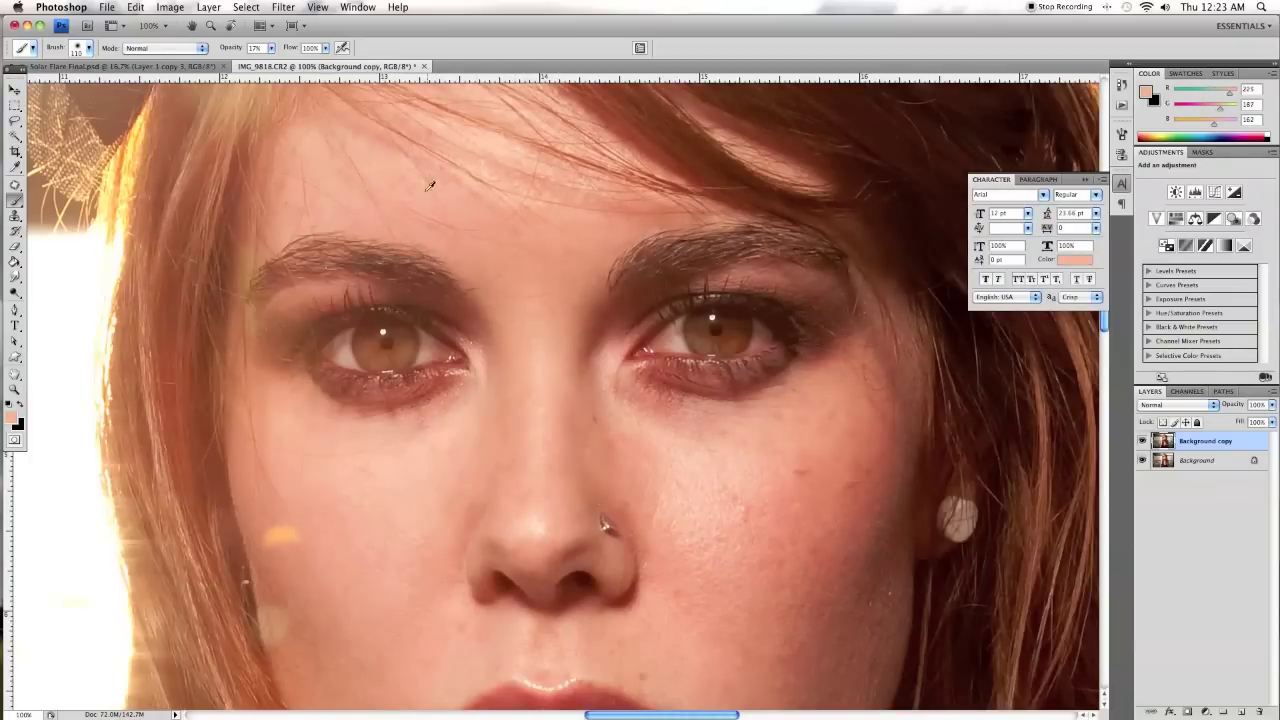
scroll(509, 240, up, 3)
alt+click(529, 256)
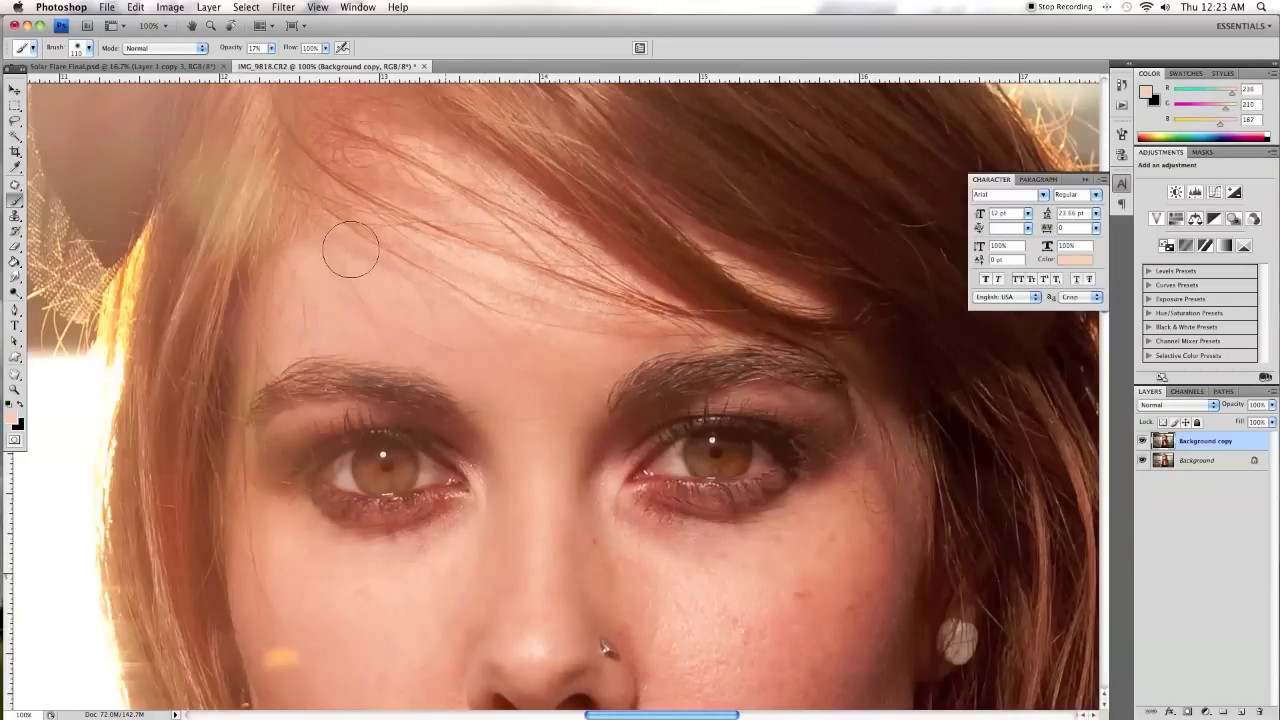
alt+click(441, 206)
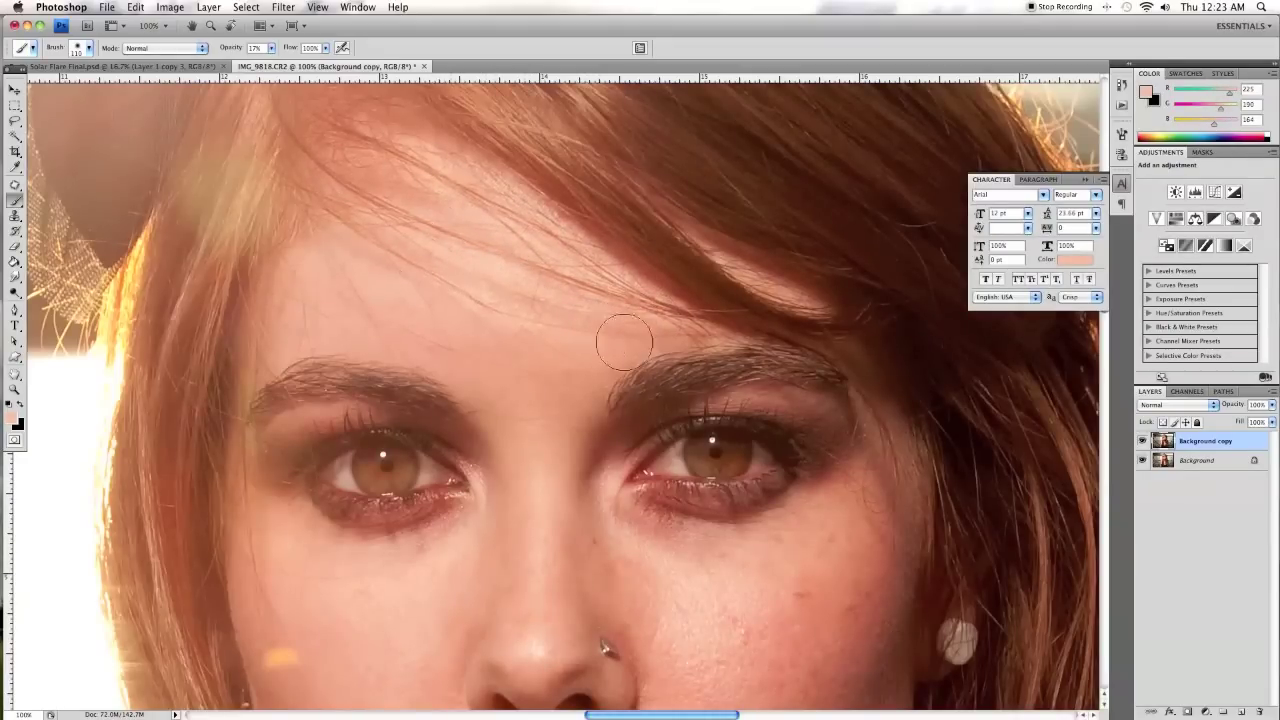
Even out the skin under the eye above the nose stud and around its inner corner with sampled tones
alt+click(595, 478)
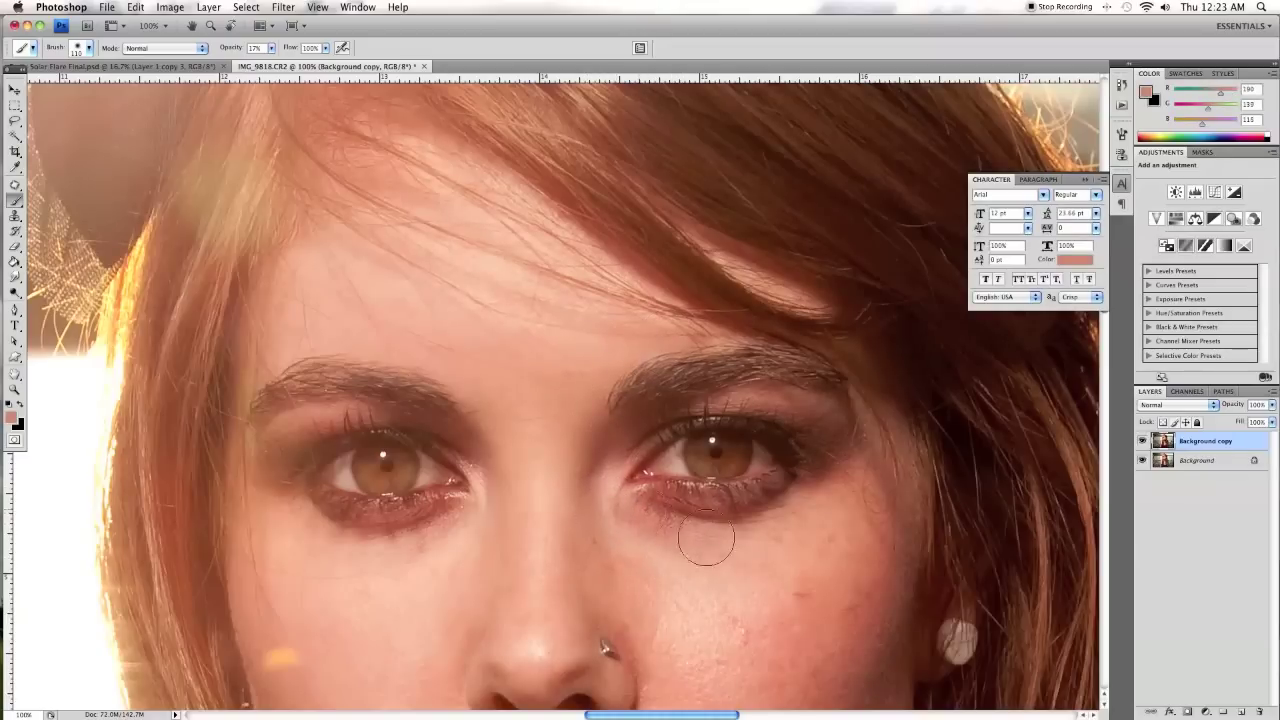
alt+click(805, 517)
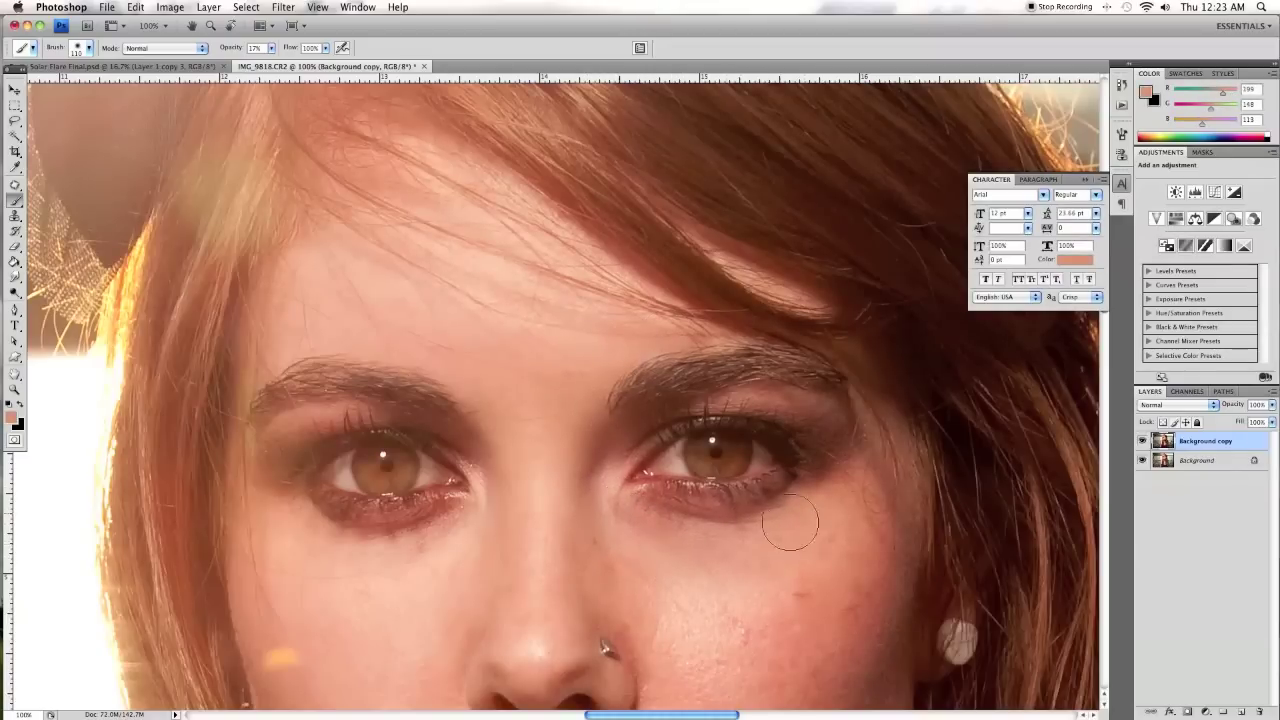
alt+click(600, 480)
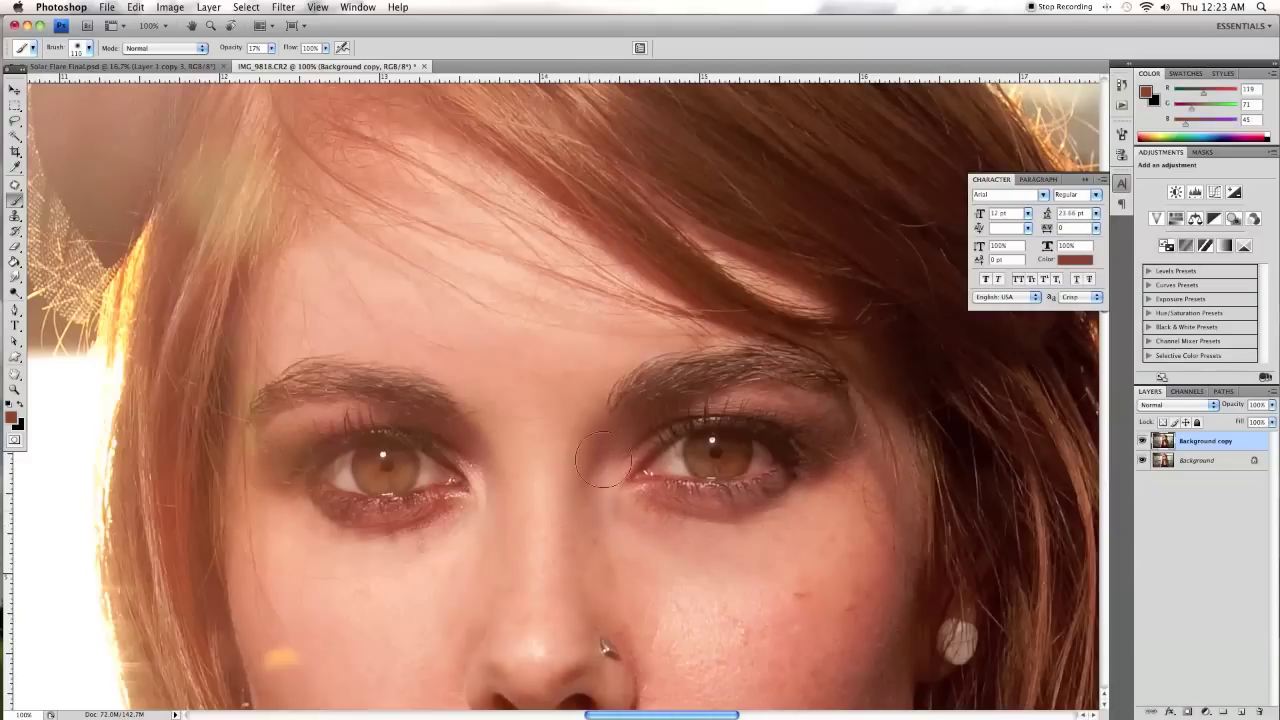
alt+click(608, 470)
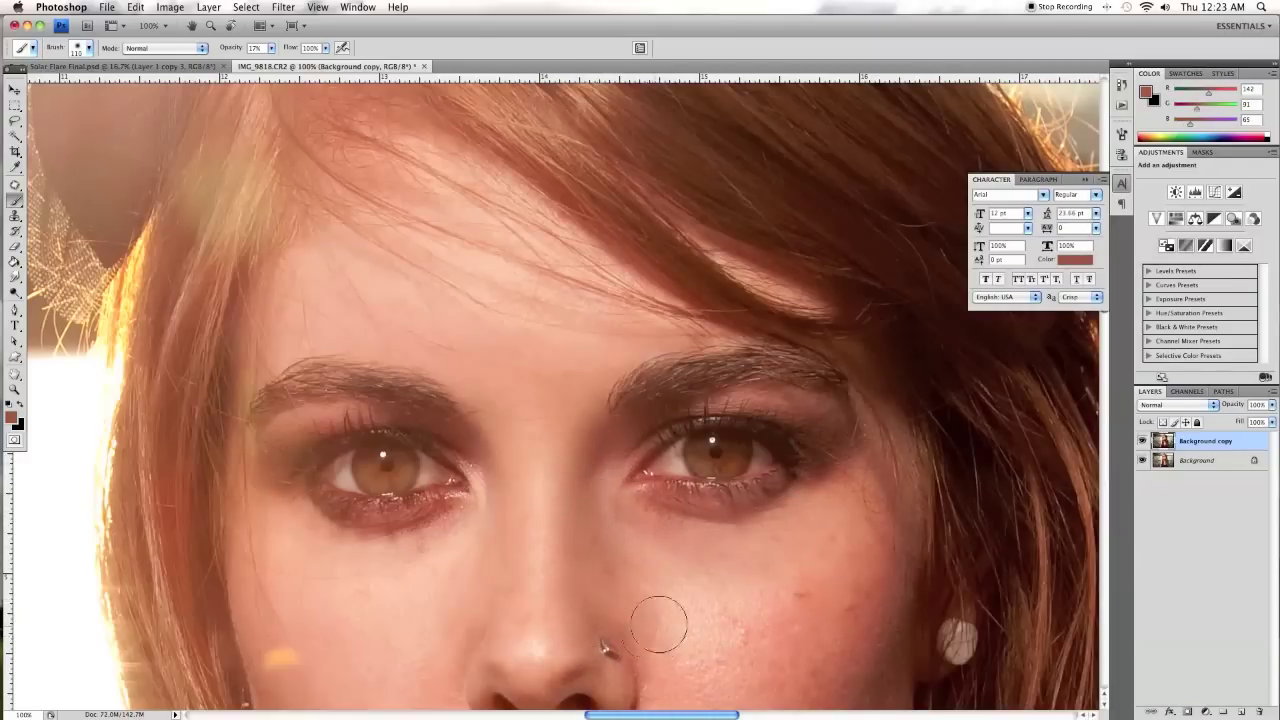
Paint sampled skin tones over the blemishes on the cheek beside the nose stud, undoing the last stroke
alt+click(657, 594)
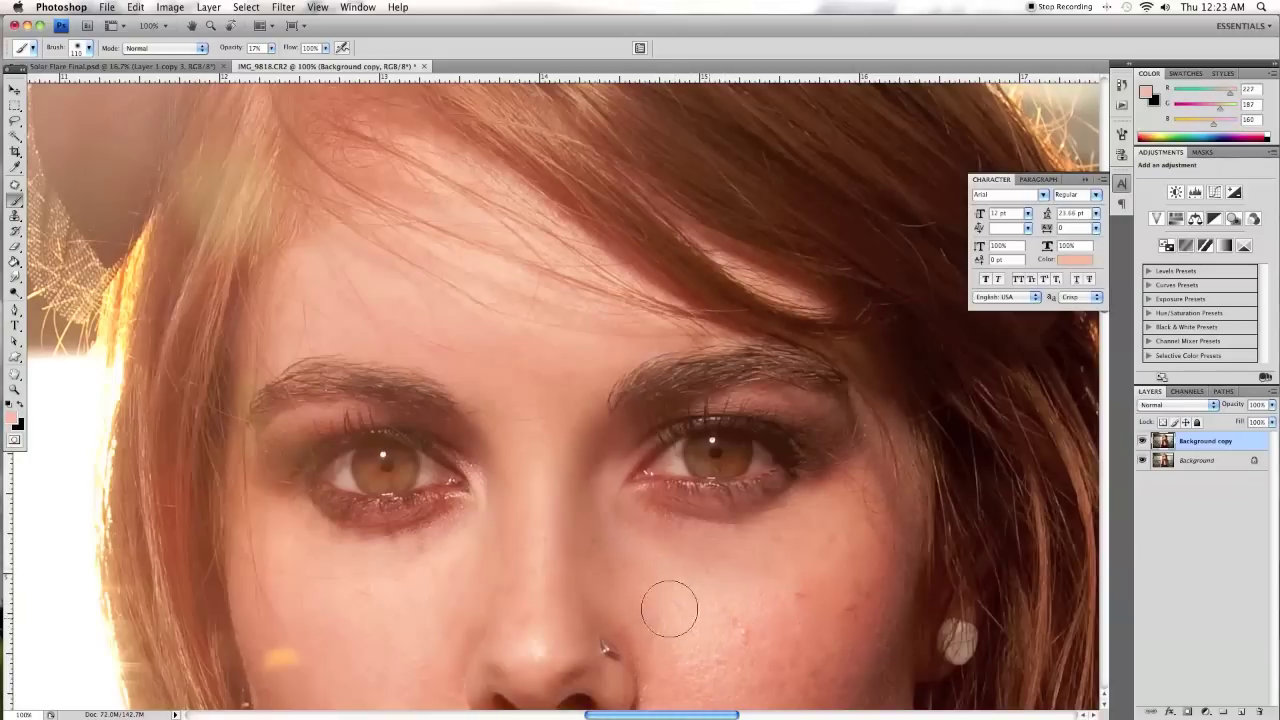
alt+click(847, 551)
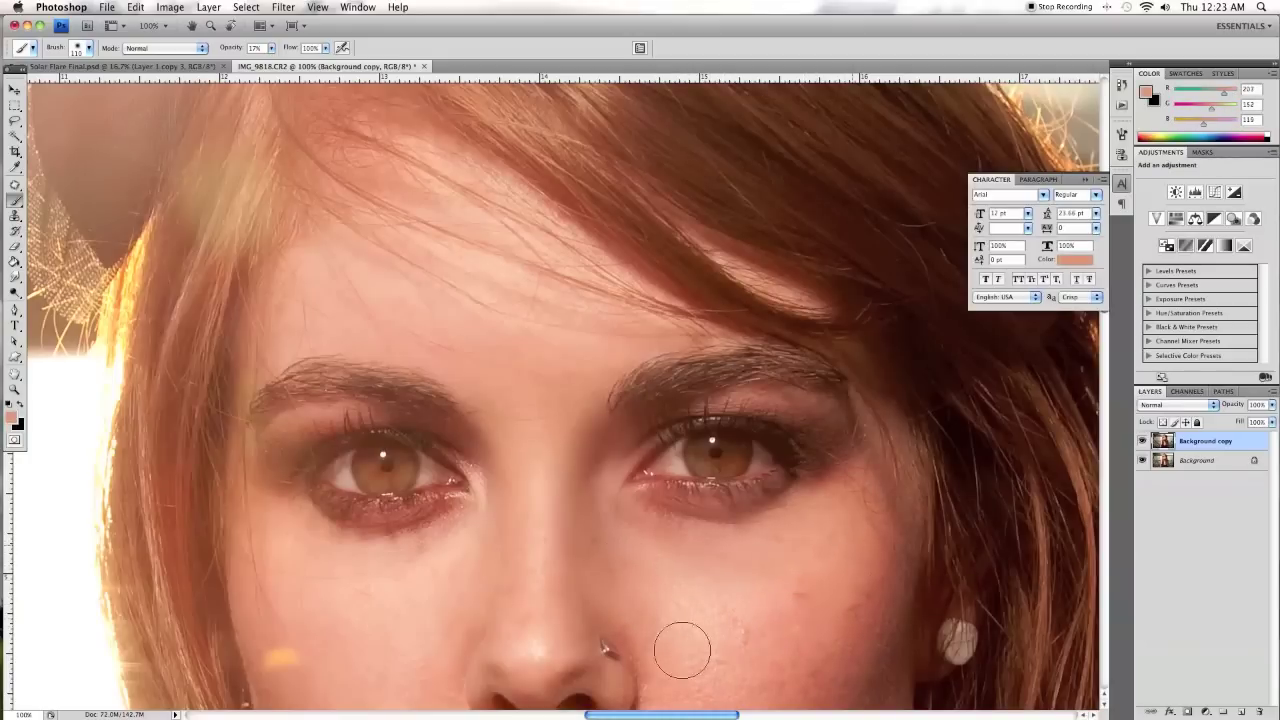
scroll(800, 612, down, 5)
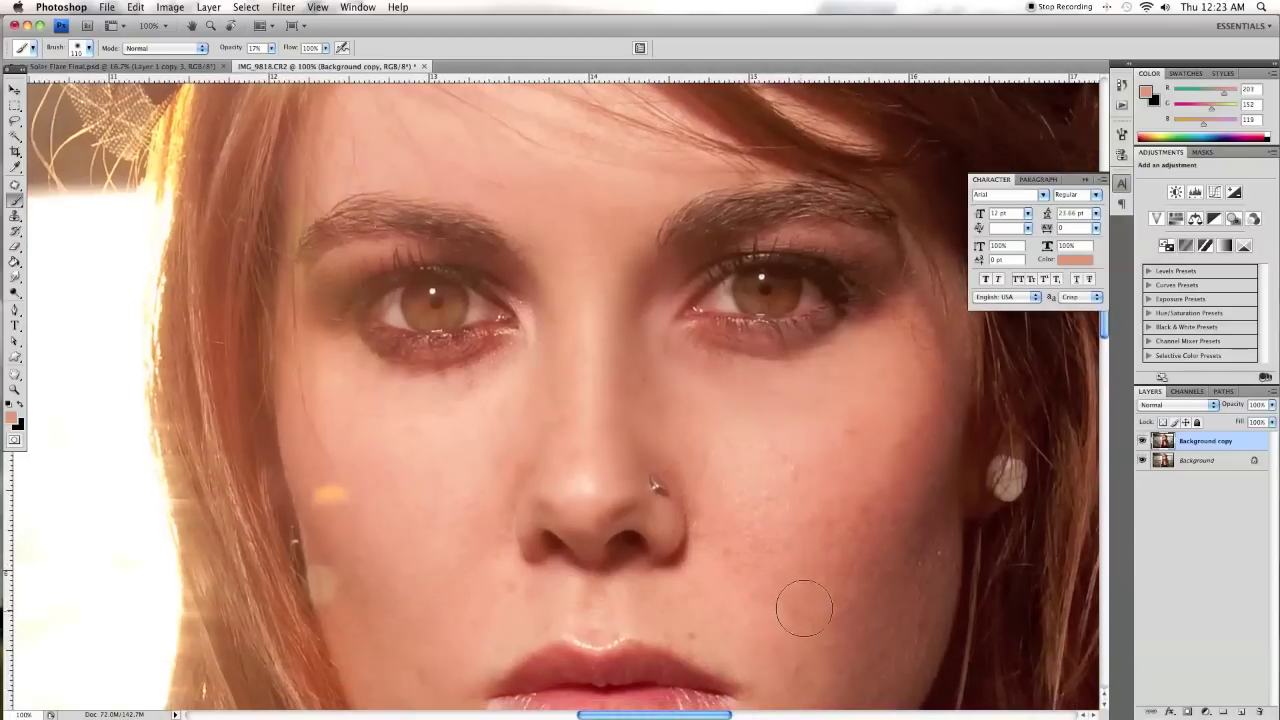
alt+click(903, 466)
mouse_move(760, 510)
mouse_down()
mouse_move(777, 500)
mouse_move(730, 496)
mouse_up()
key(super+z)
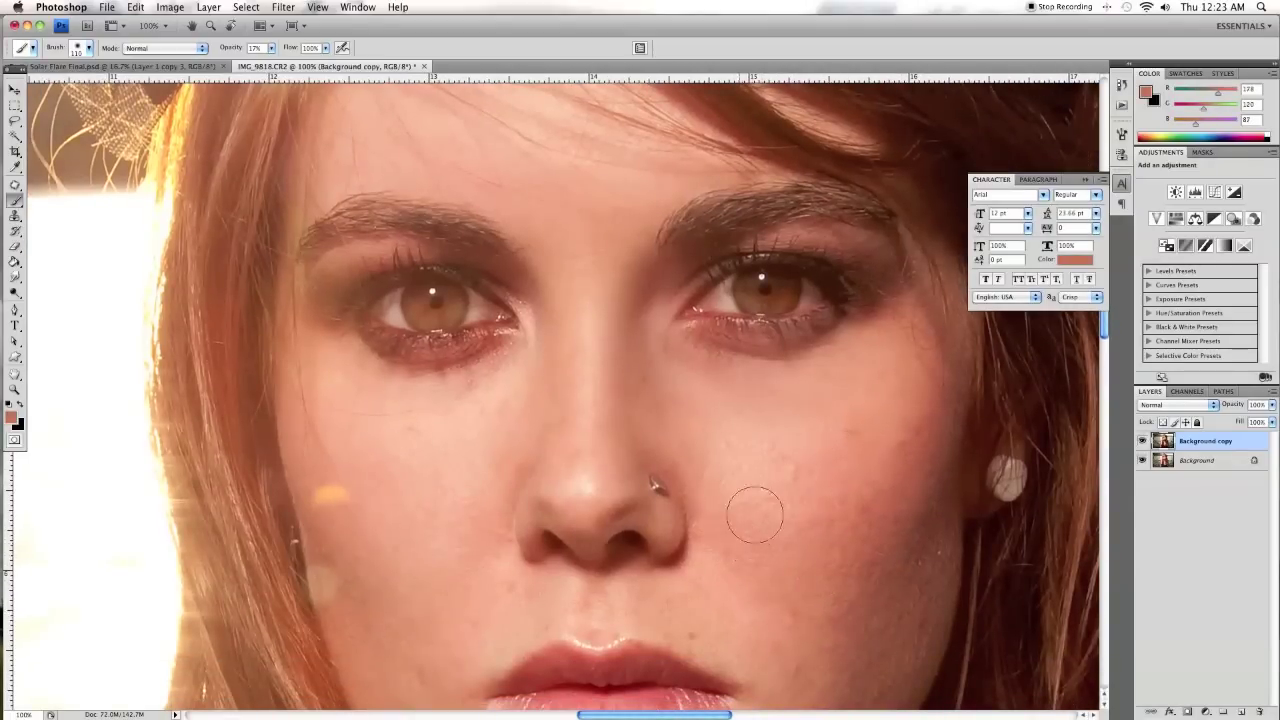
Enlarge the brush to 172 px and blend the cheek beside the nose stud with skin tones sampled nearby
alt+click(735, 480)
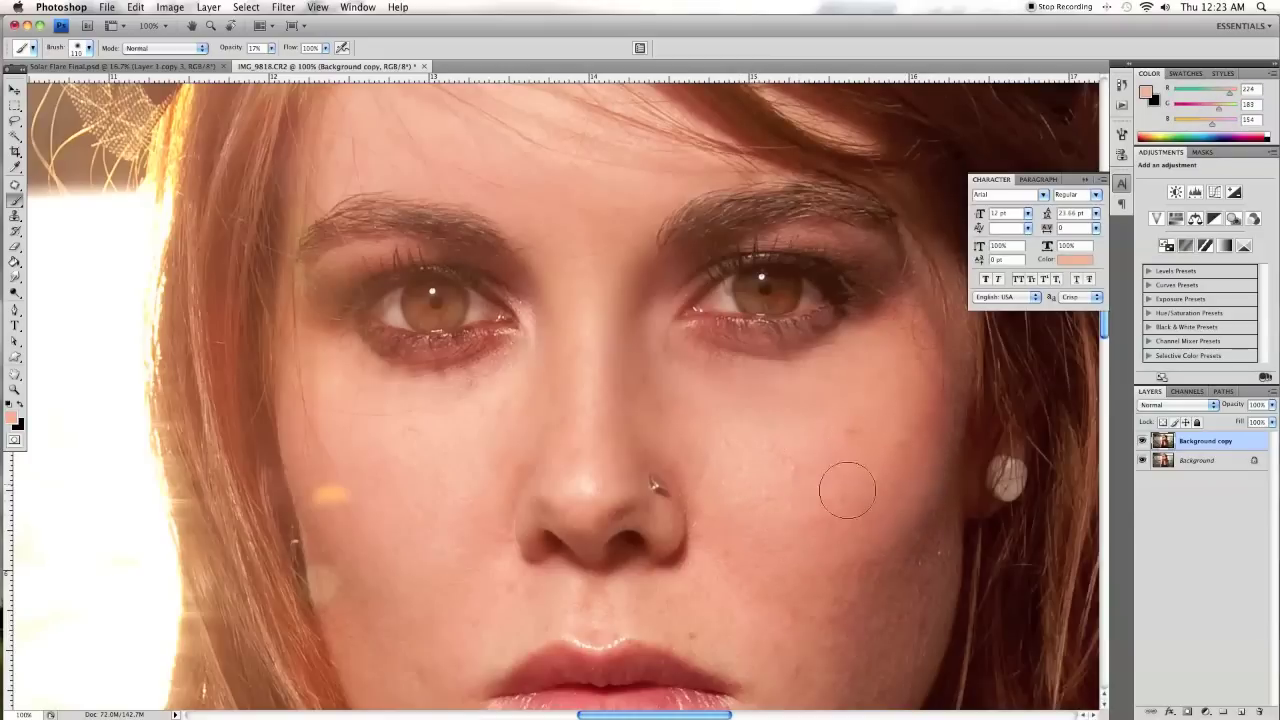
right_click(886, 492)
click(1022, 512)
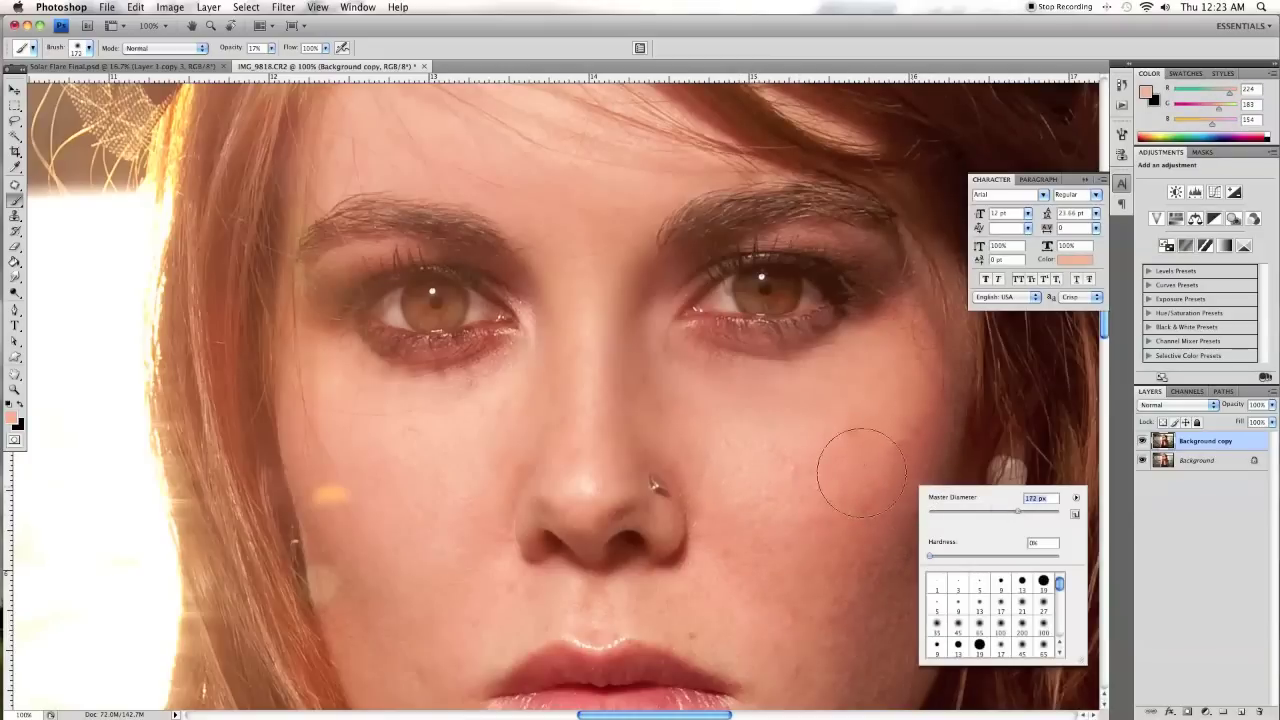
alt+click(796, 462)
alt+click(760, 545)
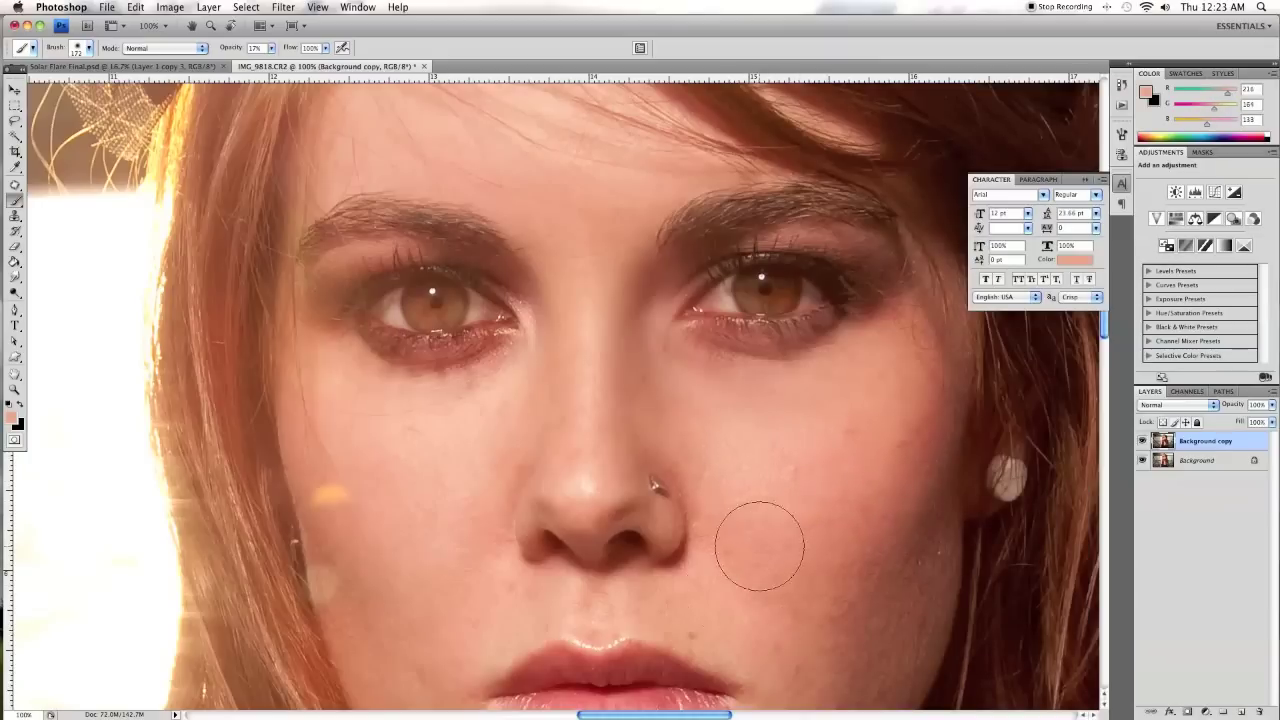
Paint sampled skin tones over the area between the nose and upper lip and beside the corner of the mouth
alt+click(680, 614)
scroll(760, 630, down, 2)
scroll(774, 641, down, 4)
scroll(774, 641, left, 2)
alt+click(771, 628)
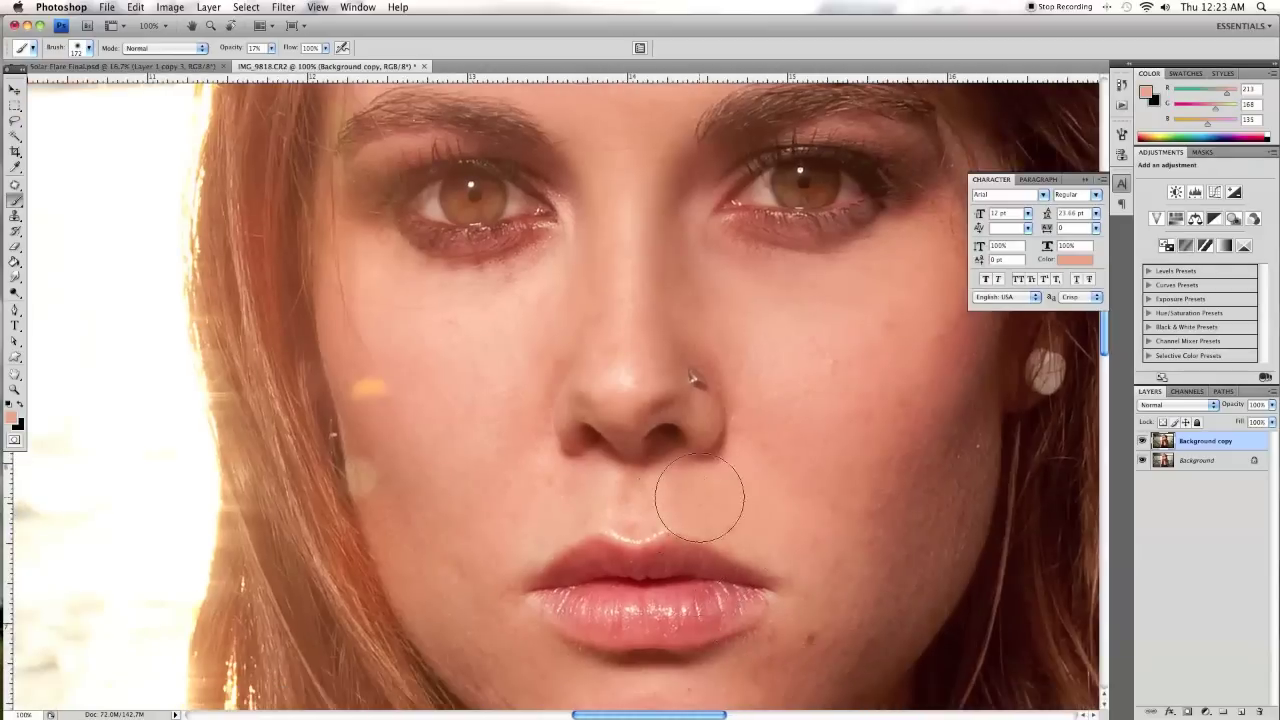
right_click(700, 498)
drag(785, 524, 774, 524)
click(688, 490)
Enlarge the brush and smooth the cheek on the side opposite the nose stud with a sampled skin tone
alt+click(566, 466)
right_click(549, 477)
drag(610, 504, 654, 506)
click(414, 461)
Even out the chin and the skin beside the mouth with sampled tones, using a brush of about 170 px
scroll(414, 461, down, 5)
alt+click(674, 462)
right_click(767, 428)
mouse_move(865, 454)
mouse_down()
mouse_move(816, 454)
mouse_move(831, 454)
mouse_up()
alt+click(663, 408)
alt+click(568, 380)
scroll(568, 380, right, 4)
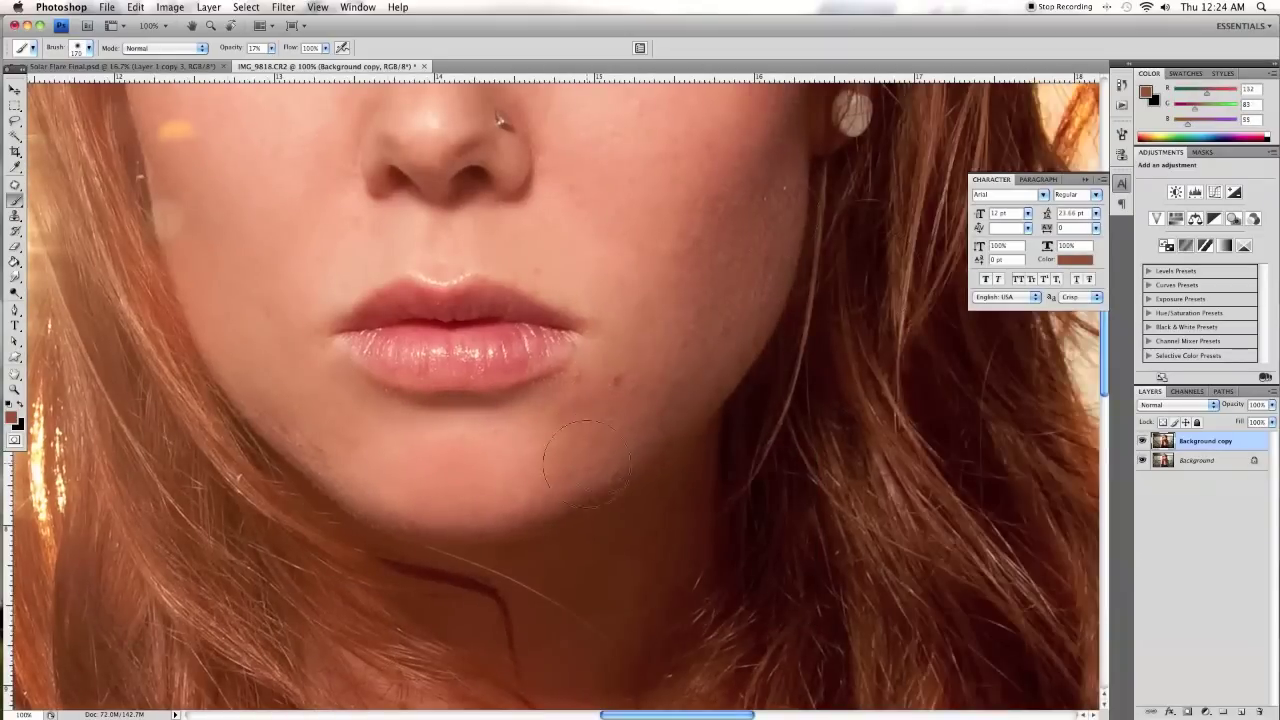
alt+click(619, 308)
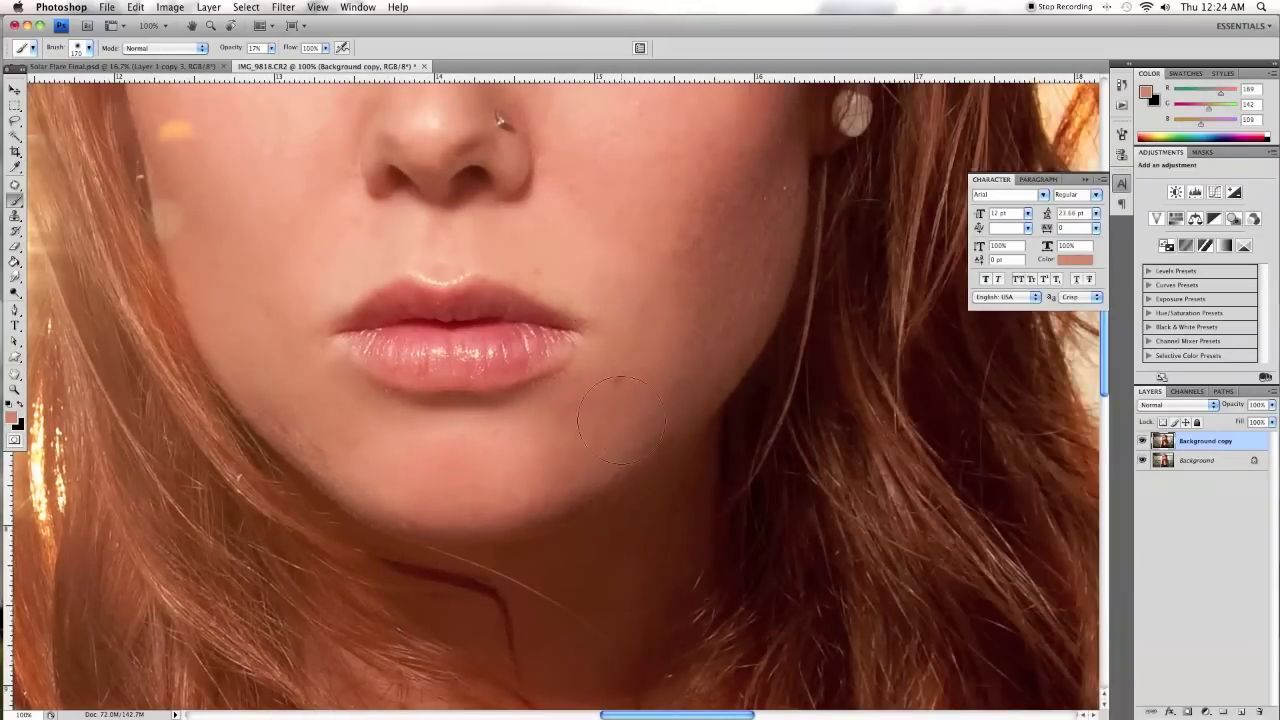
Remove the mole below the corner of the mouth with the Patch tool, using clean skin just above it, and deselect
click(15, 185)
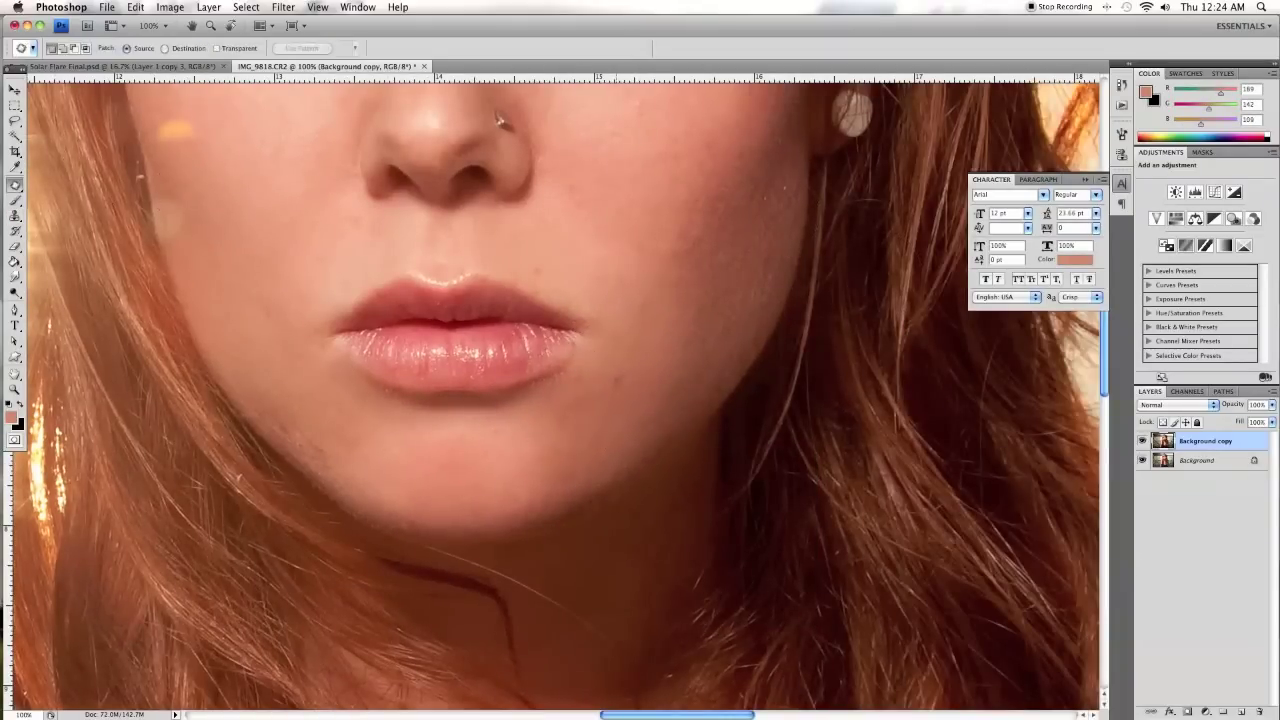
drag(606, 369, 610, 372)
drag(617, 379, 630, 334)
key(super+d)
Patch the small blemishes on the cheek, on the forehead above the brows and below the lower lip with nearby clean skin
scroll(634, 344, up, 5)
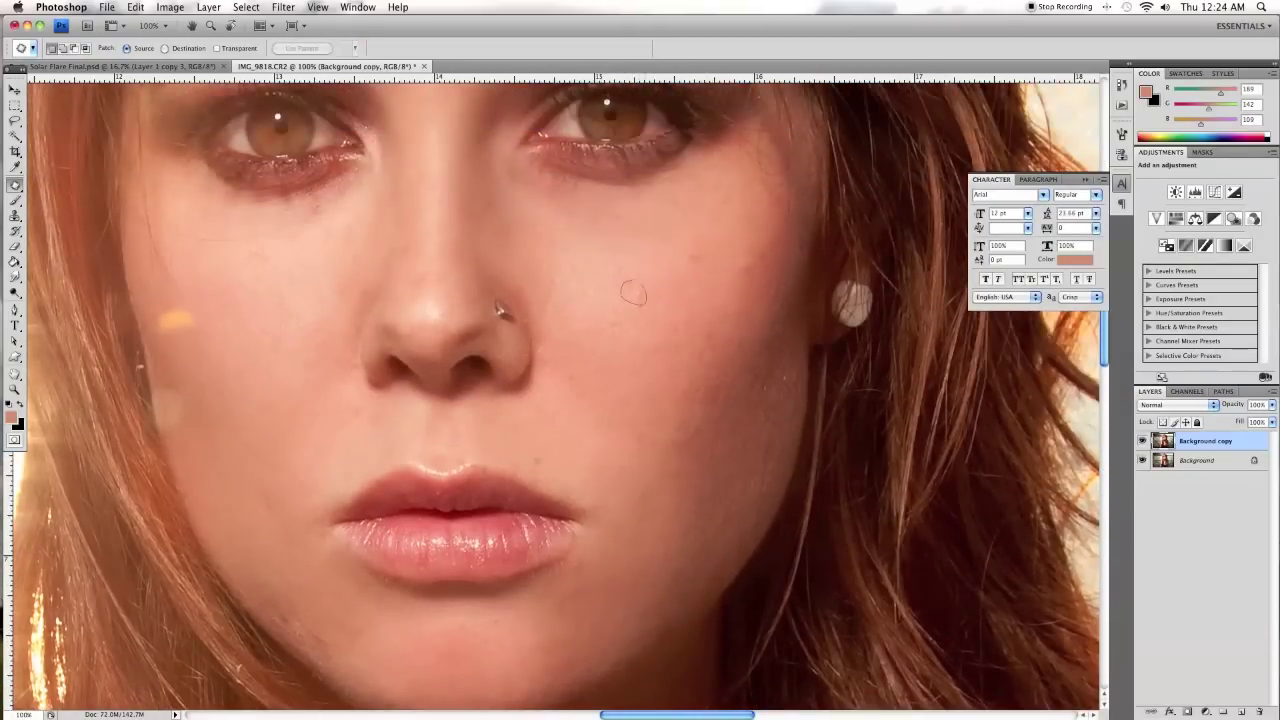
scroll(615, 286, left, 2)
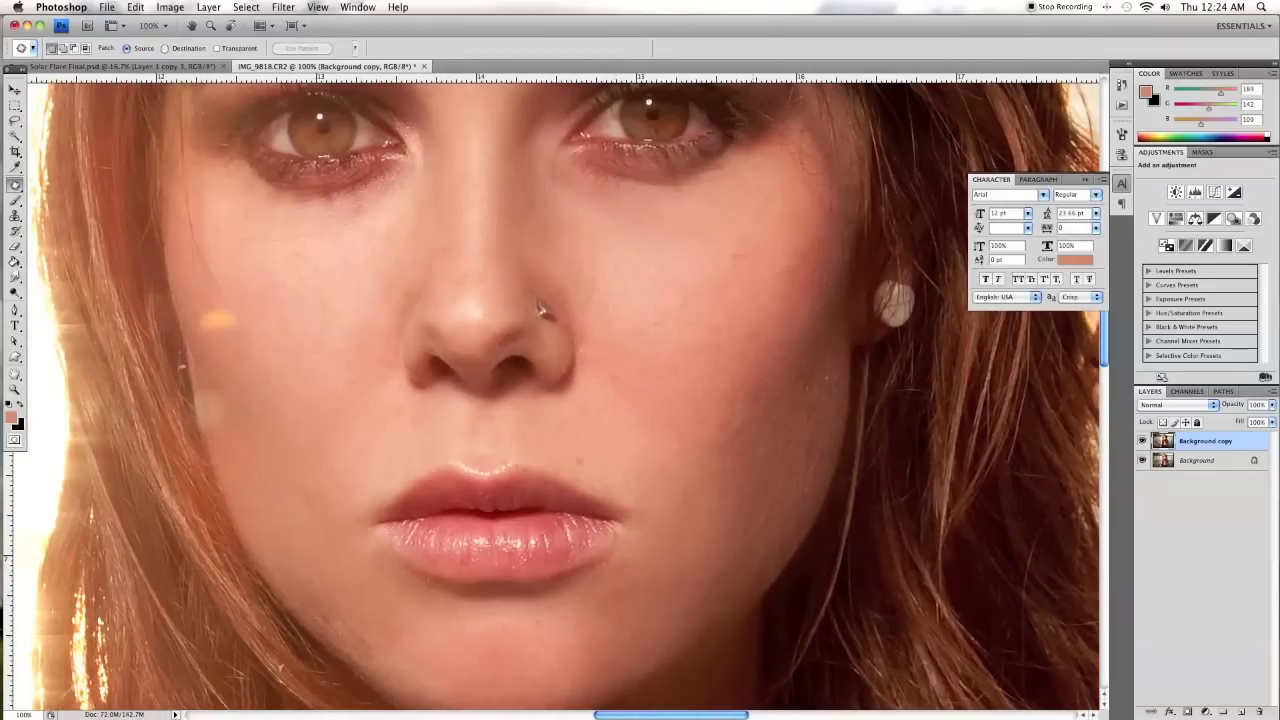
scroll(750, 245, up, 7)
scroll(750, 245, left, 5)
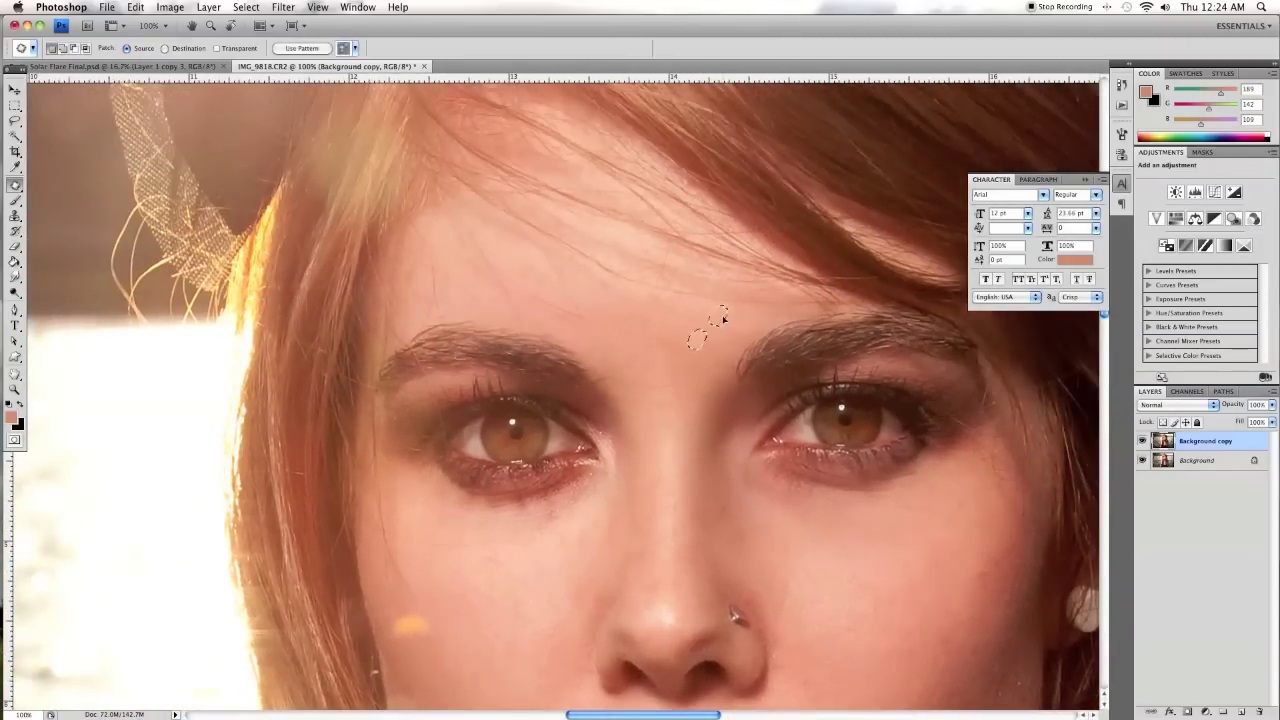
scroll(737, 328, down, 10)
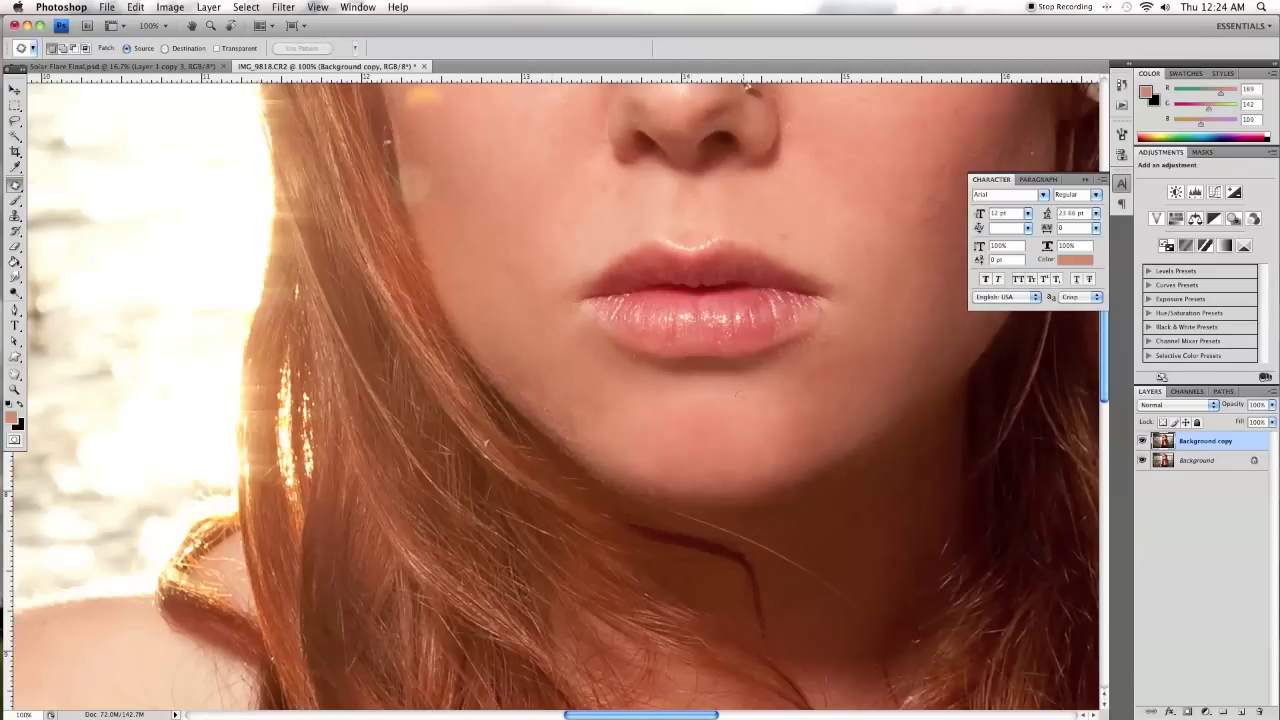
drag(740, 396, 742, 394)
drag(740, 396, 711, 394)
Touch up the nose and the cheek beside the nose stud with sampled skin tones, using a 54 px brush
scroll(746, 237, up, 4)
key(super+minus)
key(super+minus)
key(super+minus)
key(super+minus)
key(z)
drag(733, 203, 485, 499)
click(15, 200)
right_click(618, 456)
alt+click(590, 455)
alt+click(529, 434)
alt+click(690, 436)
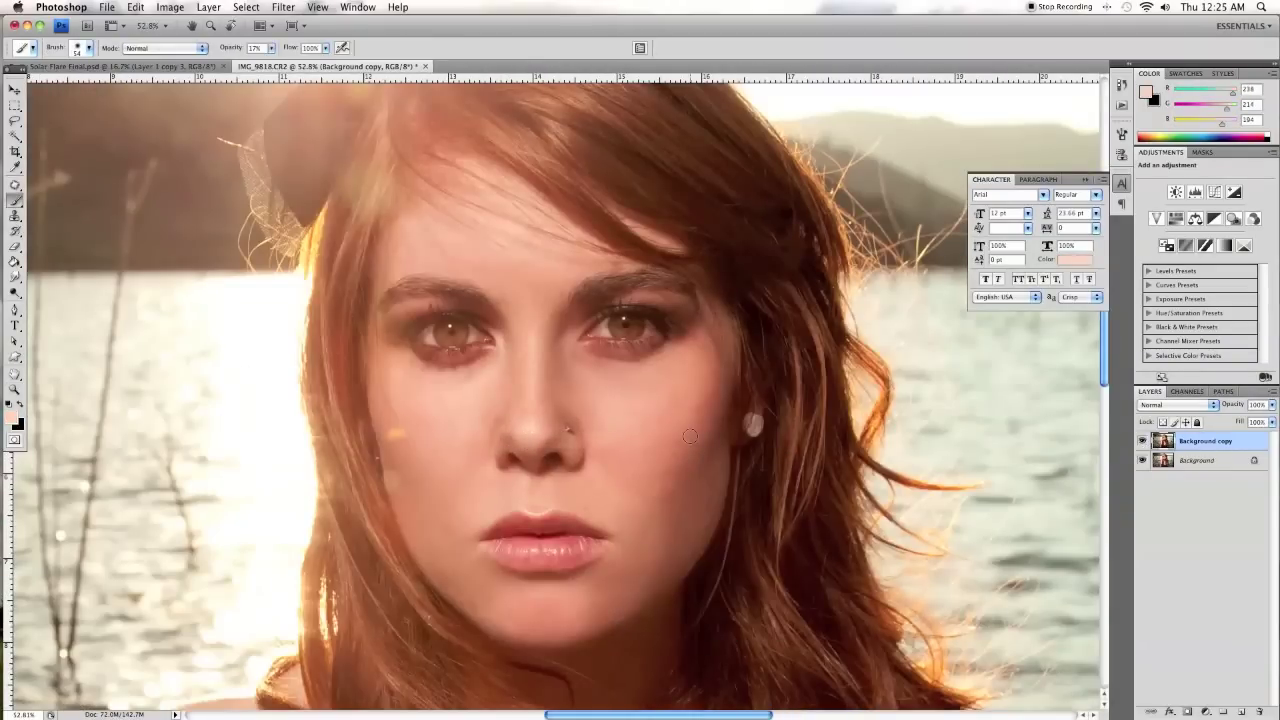
Enlarge the brush and paint sampled tones under the eye and over the neck
right_click(490, 360)
drag(586, 388, 606, 388)
click(460, 360)
drag(655, 643, 673, 395)
alt+click(673, 395)
Smooth the shoulder and upper arm with a larger brush and skin tones sampled along them
alt+click(250, 182)
right_click(280, 178)
click(376, 208)
drag(117, 188, 115, 298)
alt+click(172, 331)
drag(184, 540, 184, 620)
alt+click(205, 455)
Paint a sampled skin tone over the chest with a 432 px brush, and compare the retouched layer with the original
key(super+0)
right_click(782, 438)
drag(799, 472, 813, 472)
key(Return)
alt+click(634, 565)
drag(621, 557, 618, 500)
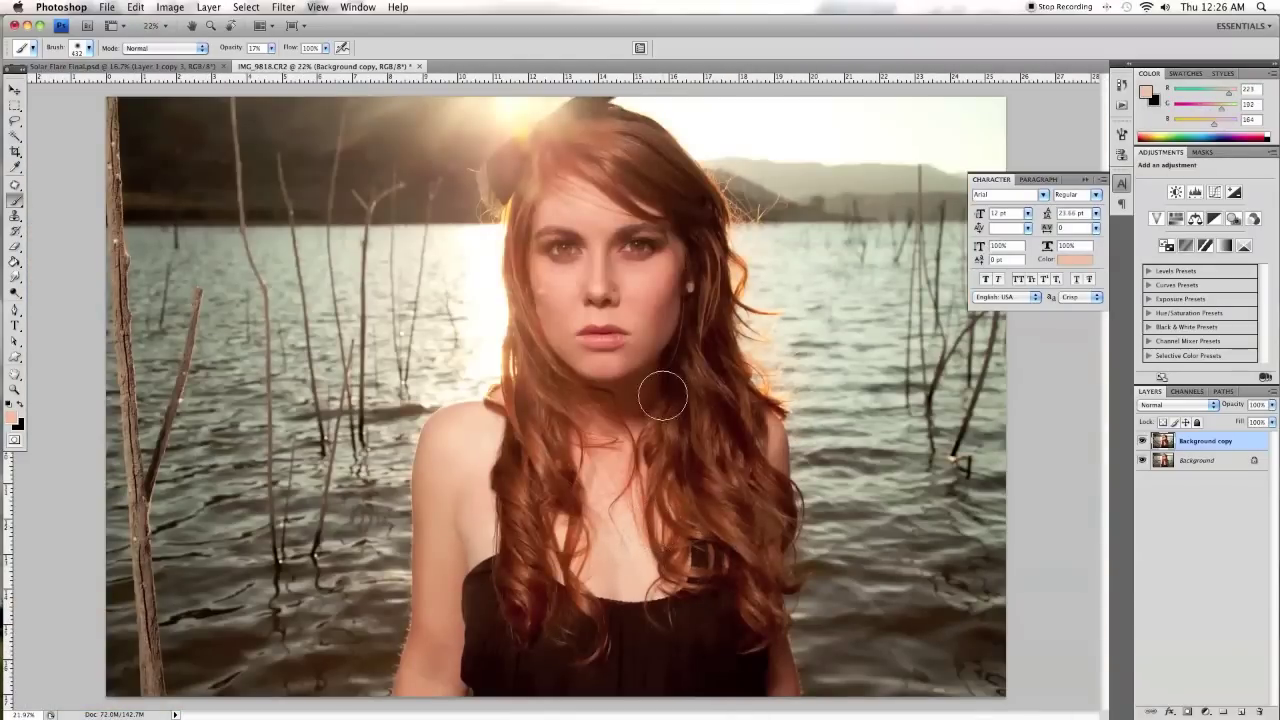
click(1143, 443)
click(1143, 443)
Duplicate the Background copy layer
key(z)
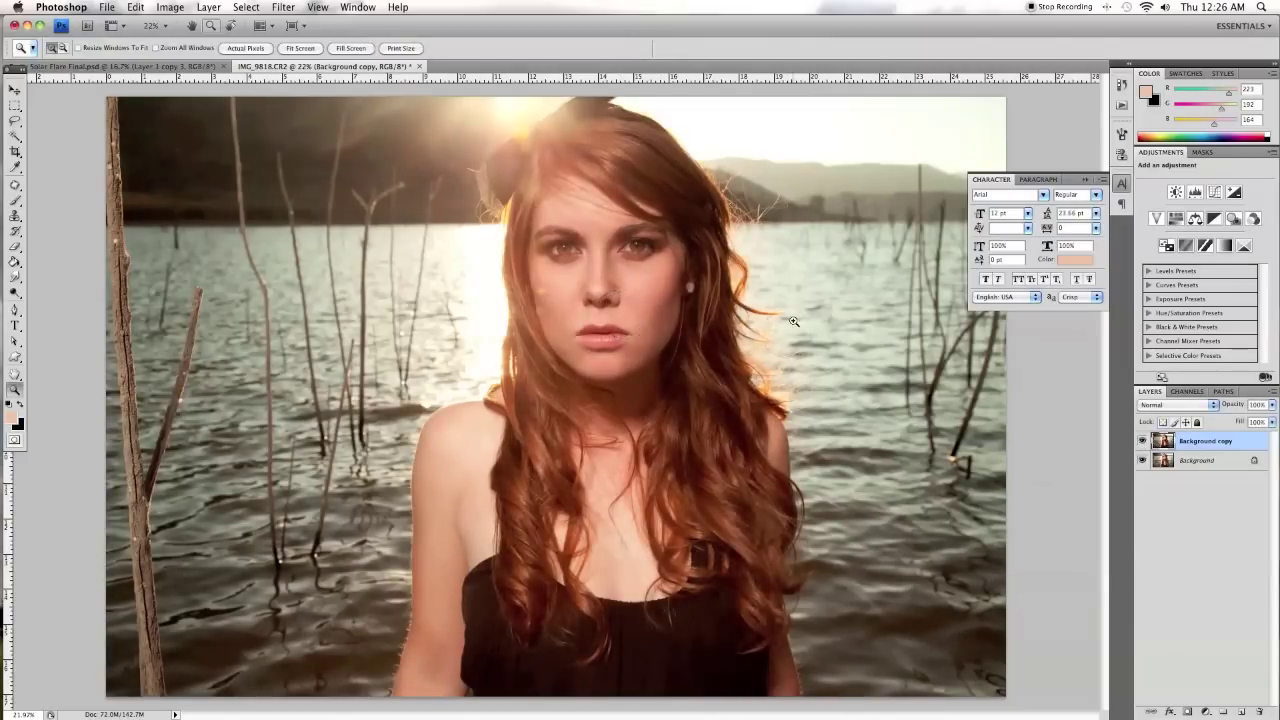
drag(751, 134, 486, 412)
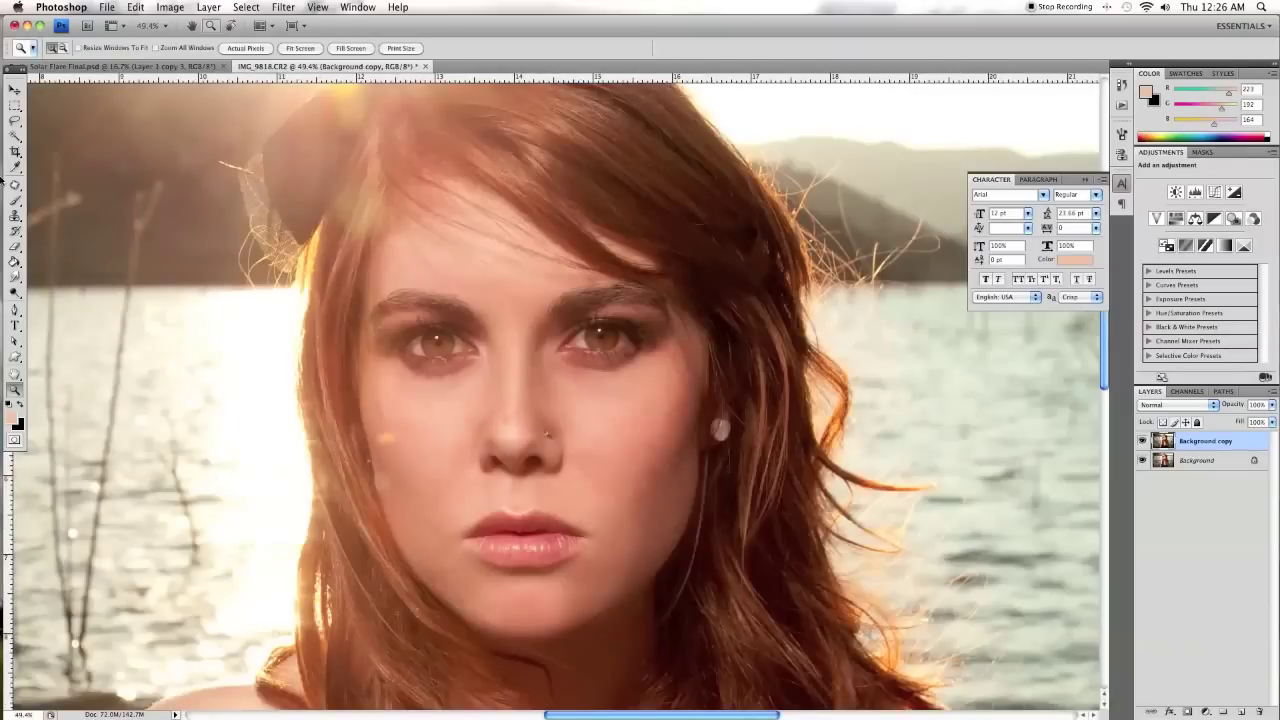
drag(1186, 445, 1240, 711)
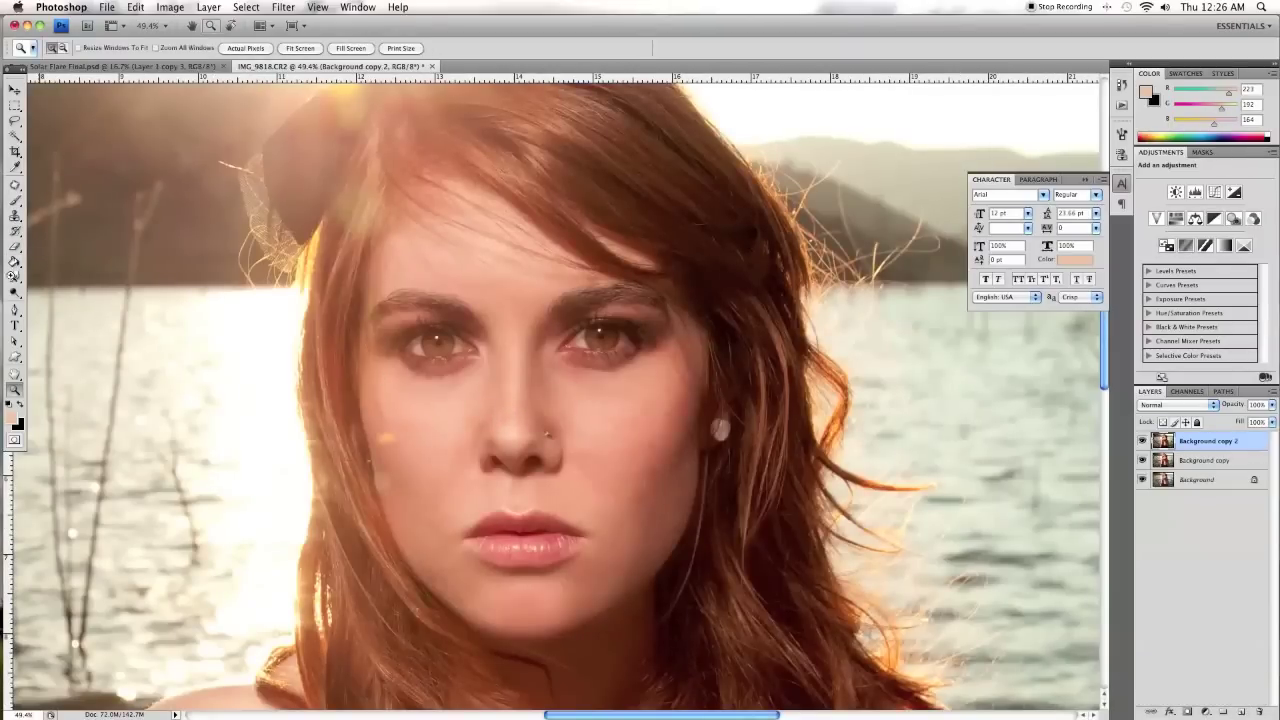
Darken the side of the nose near the eye with the Burn tool, using a brush of about 145 px
key(o)
right_click(832, 420)
click(15, 292)
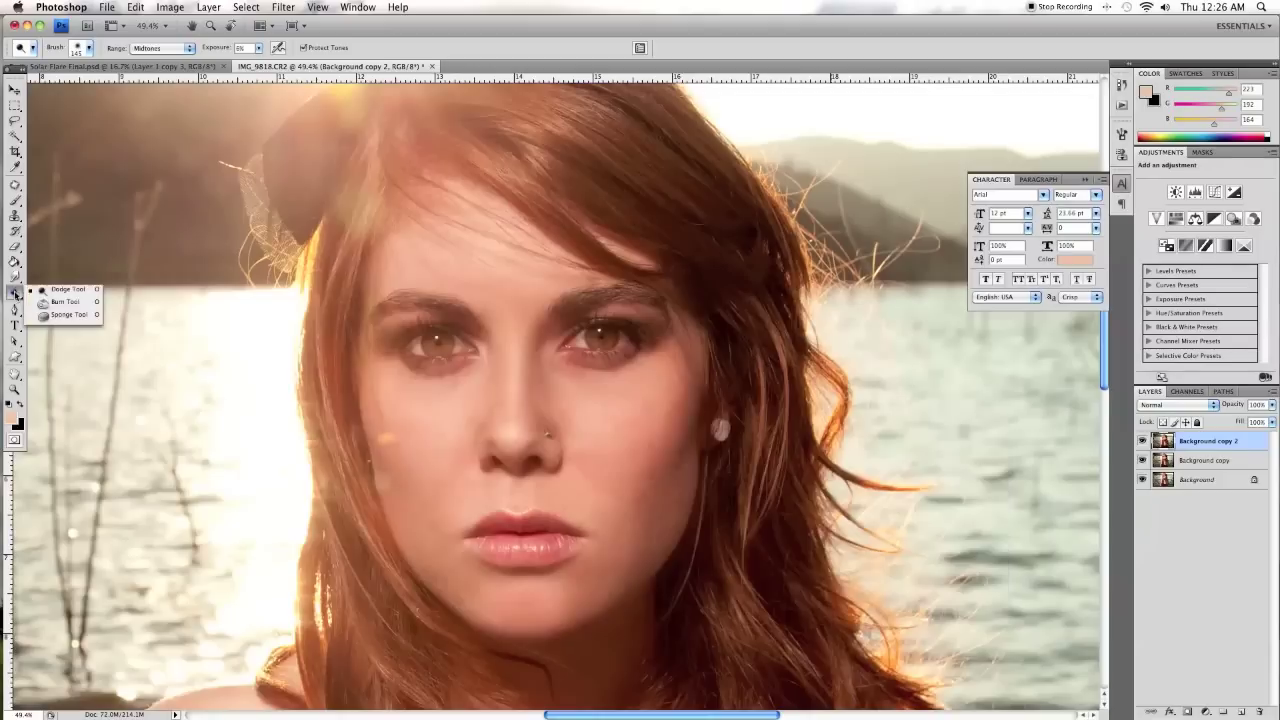
click(65, 301)
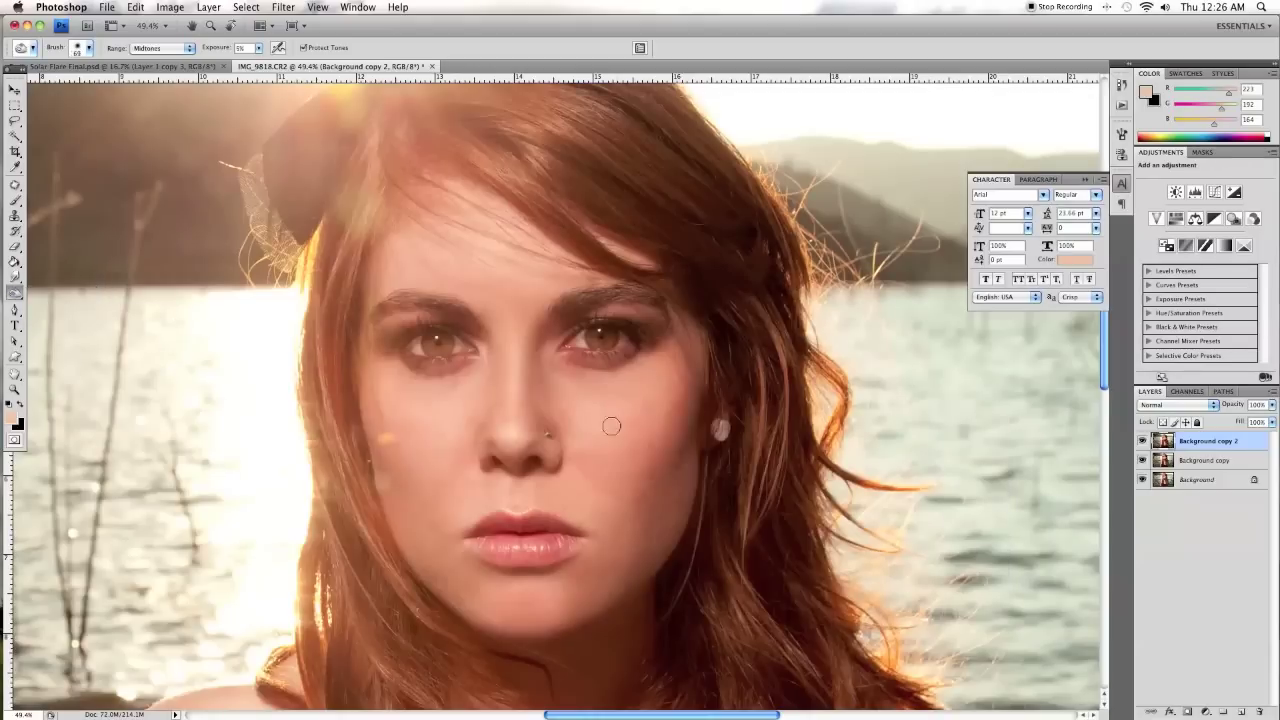
right_click(634, 395)
drag(762, 421, 727, 420)
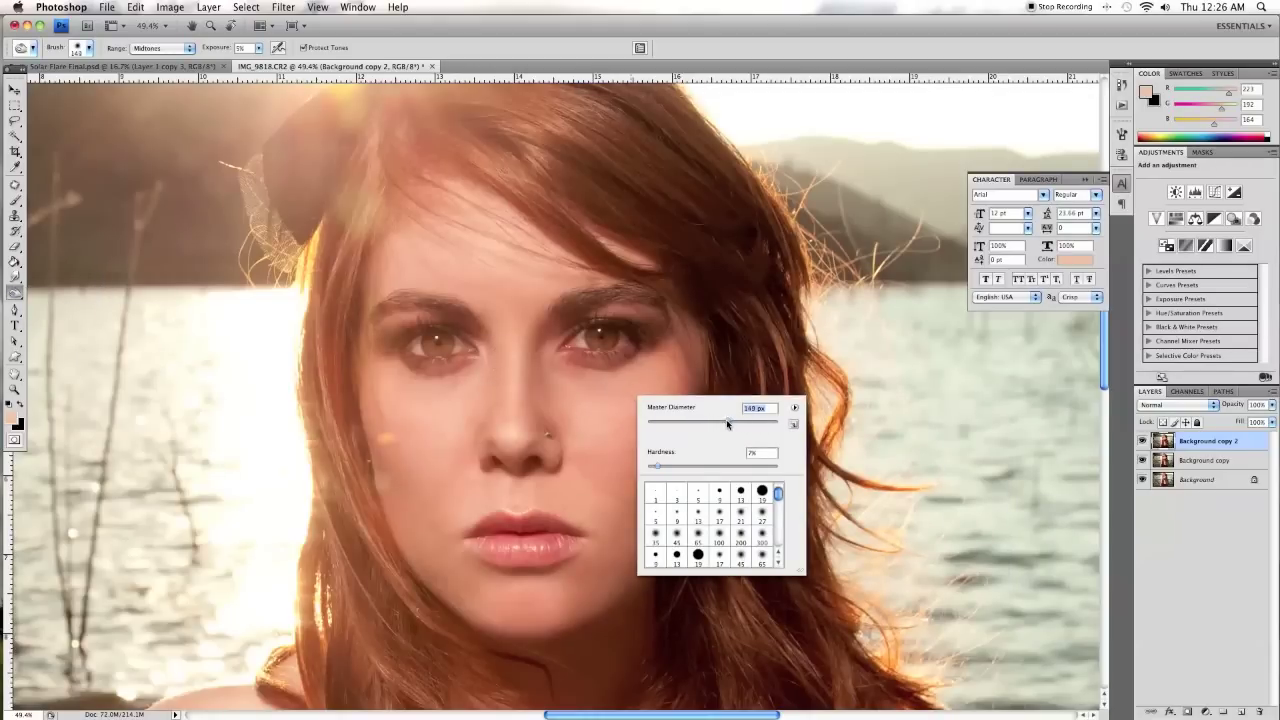
click(542, 349)
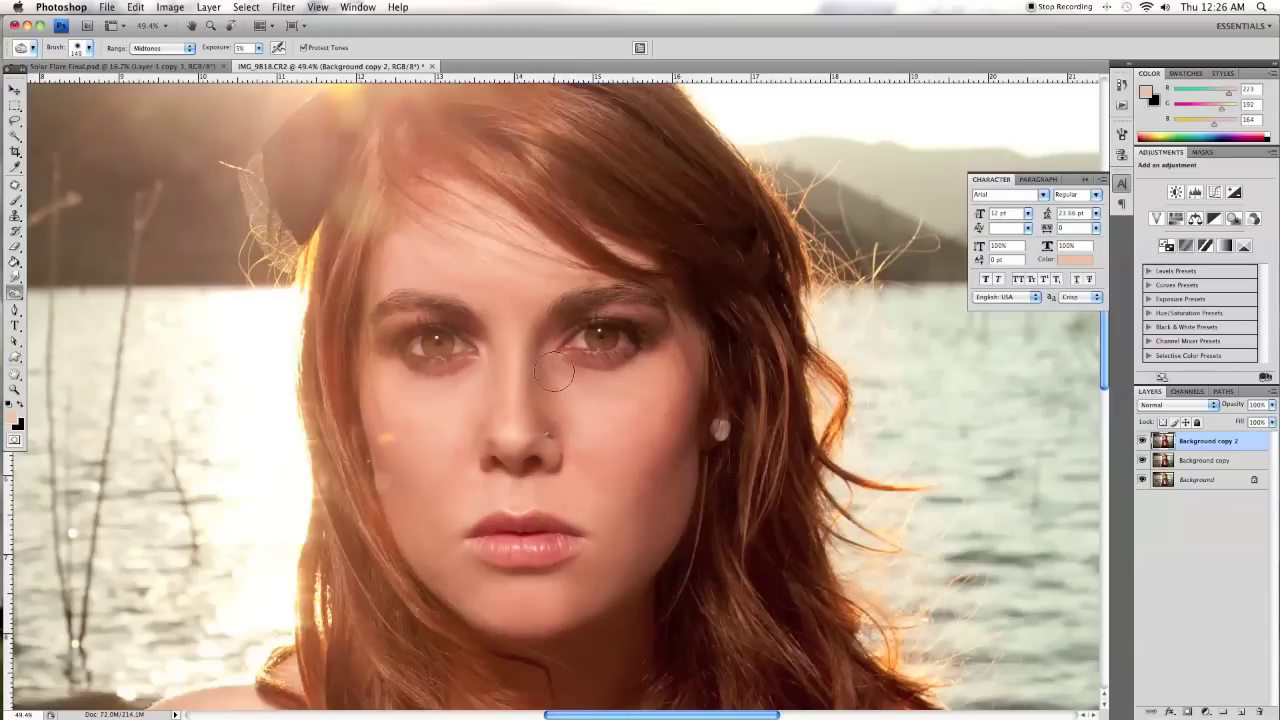
Burn the shading around the eyes with a brush of about 64 px, and the cheek at about 95 px
right_click(683, 351)
click(741, 372)
key(Return)
scroll(654, 330, up, 2)
right_click(634, 332)
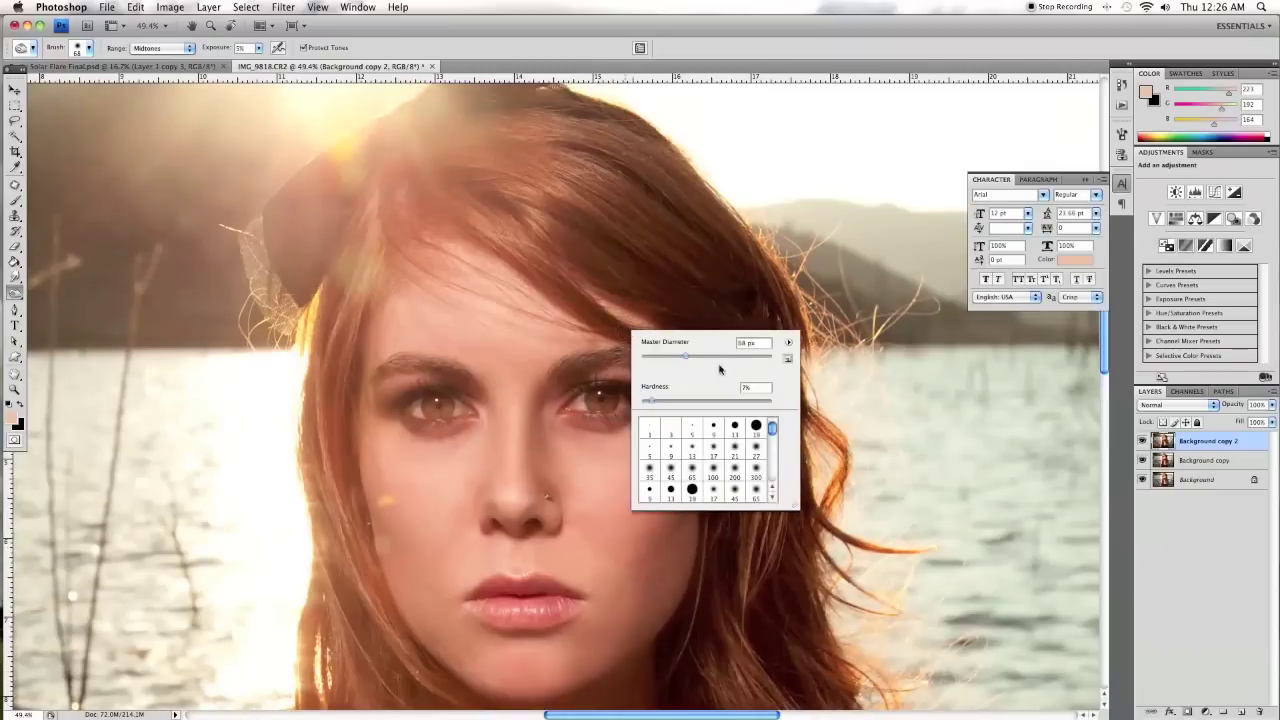
drag(703, 358, 702, 358)
key(Return)
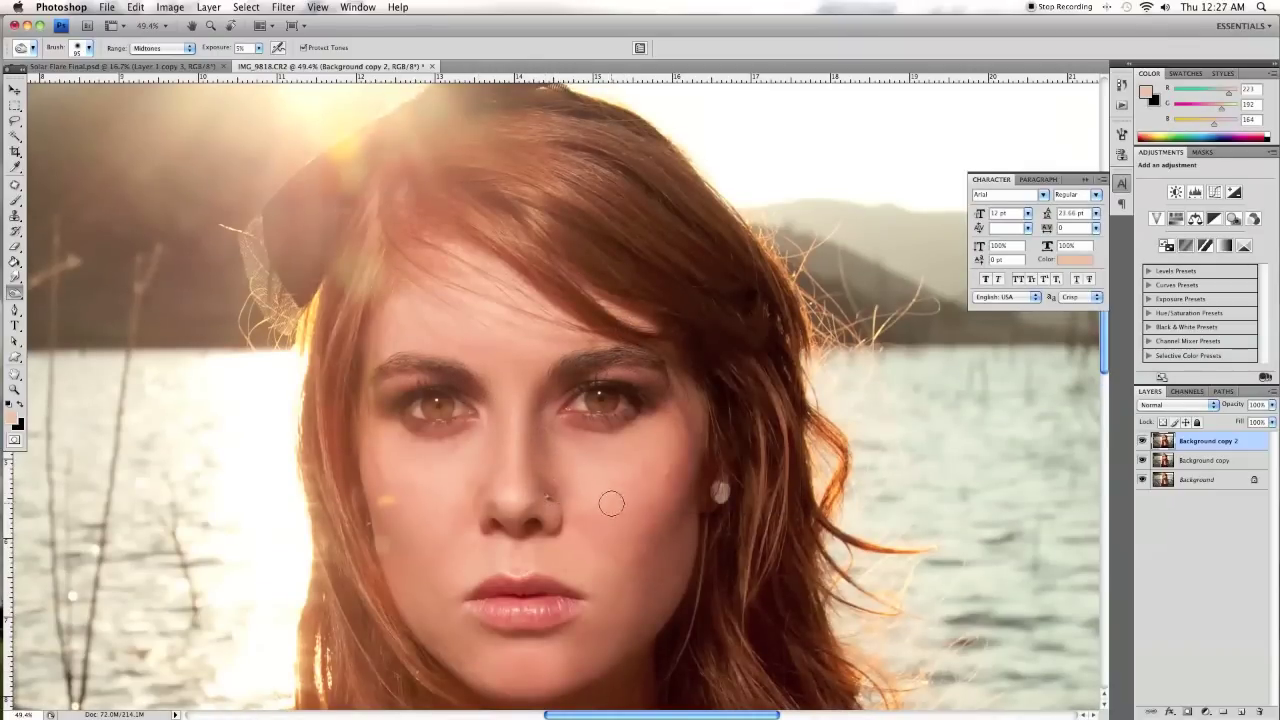
Burn around the nostrils with 71 px and 41 px brushes, and along the cheek's hair-side edge with a larger brush
right_click(556, 510)
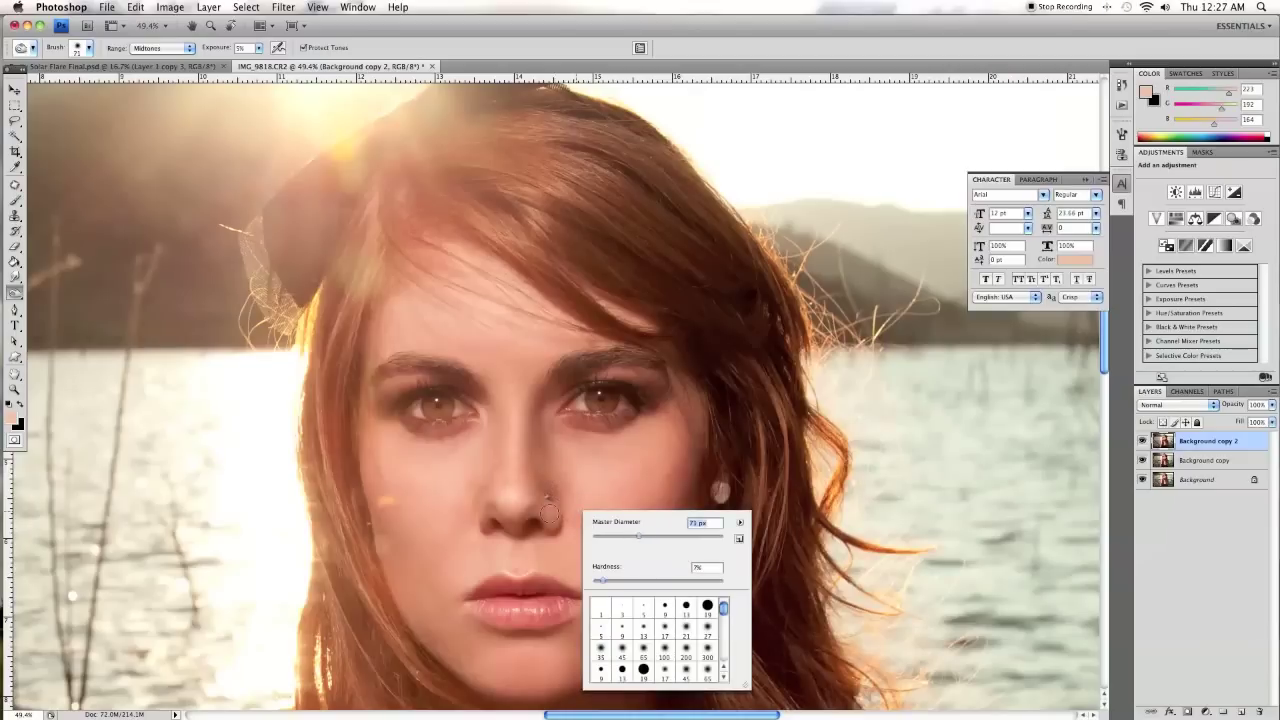
key(Return)
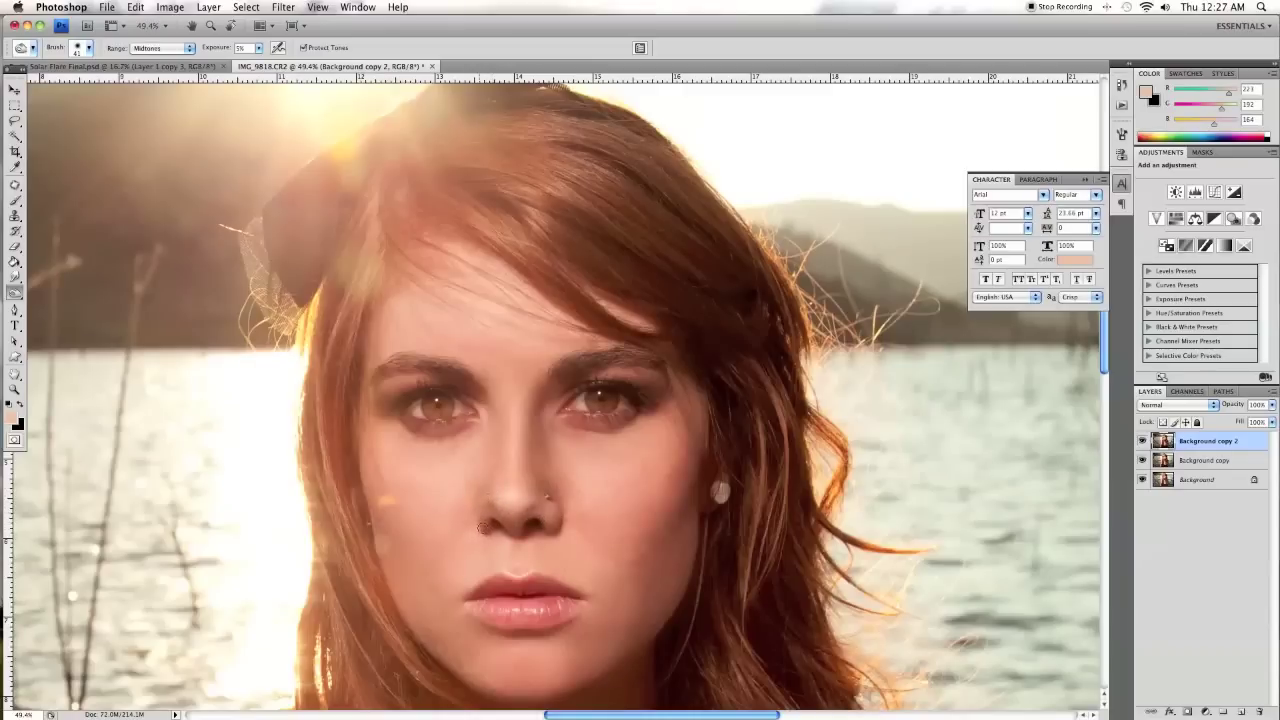
right_click(492, 527)
click(563, 556)
drag(381, 517, 396, 545)
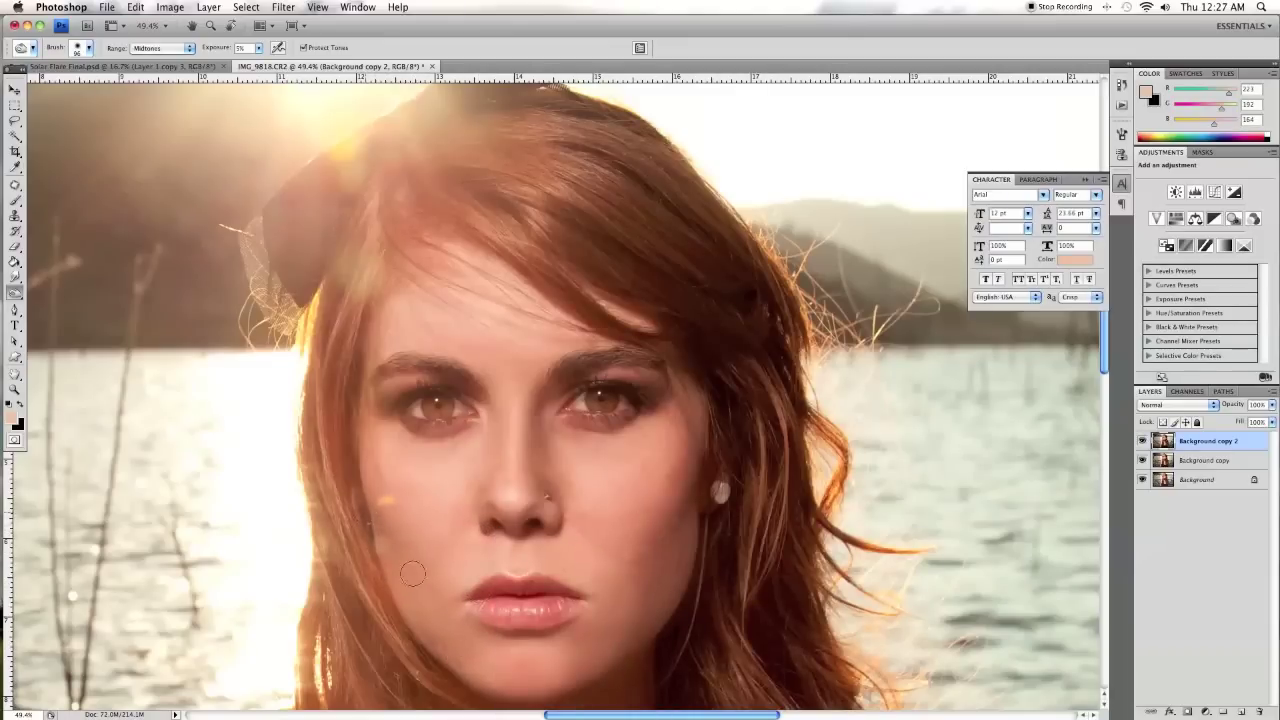
Enlarge the burn brush to about 199 px and darken the cheek near the earring and the forehead below the hairline
right_click(709, 493)
drag(729, 519, 750, 519)
click(665, 537)
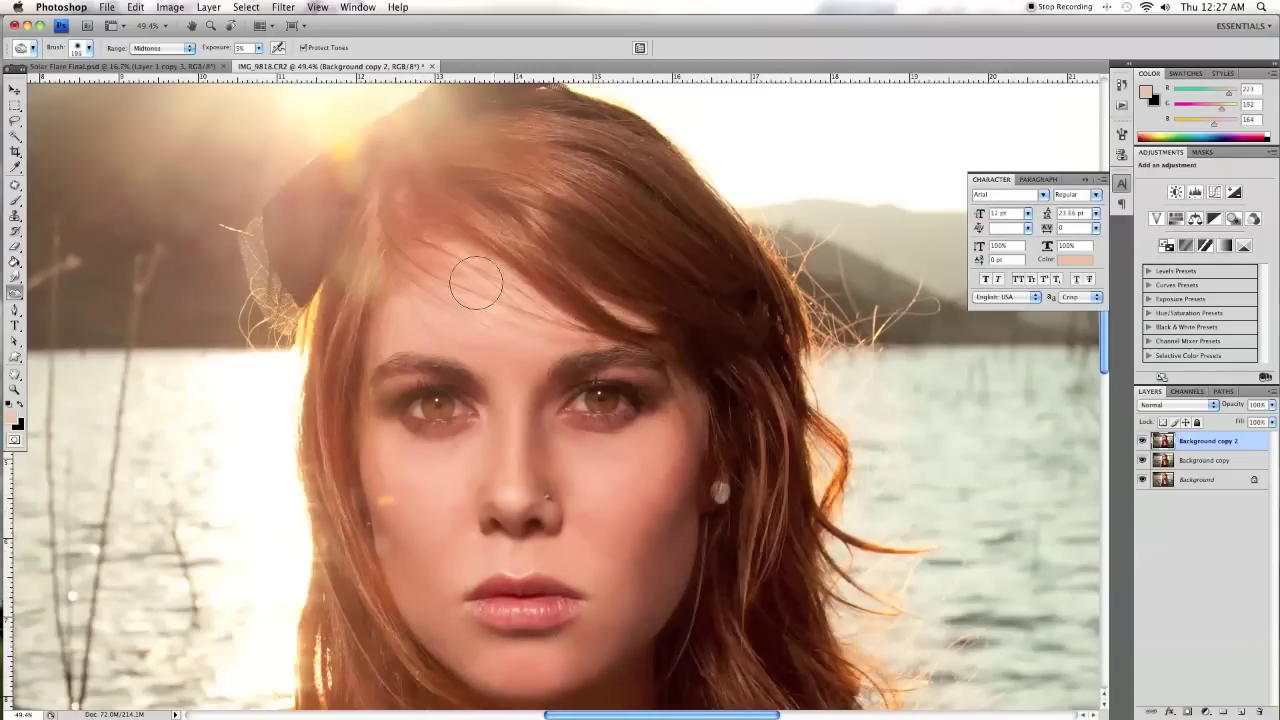
Burn the edge of the arm and the shadow under the chin, enlarging the brush to 432 px
scroll(685, 413, down, 4)
scroll(685, 413, down, 4)
key(super+minus)
key(super+minus)
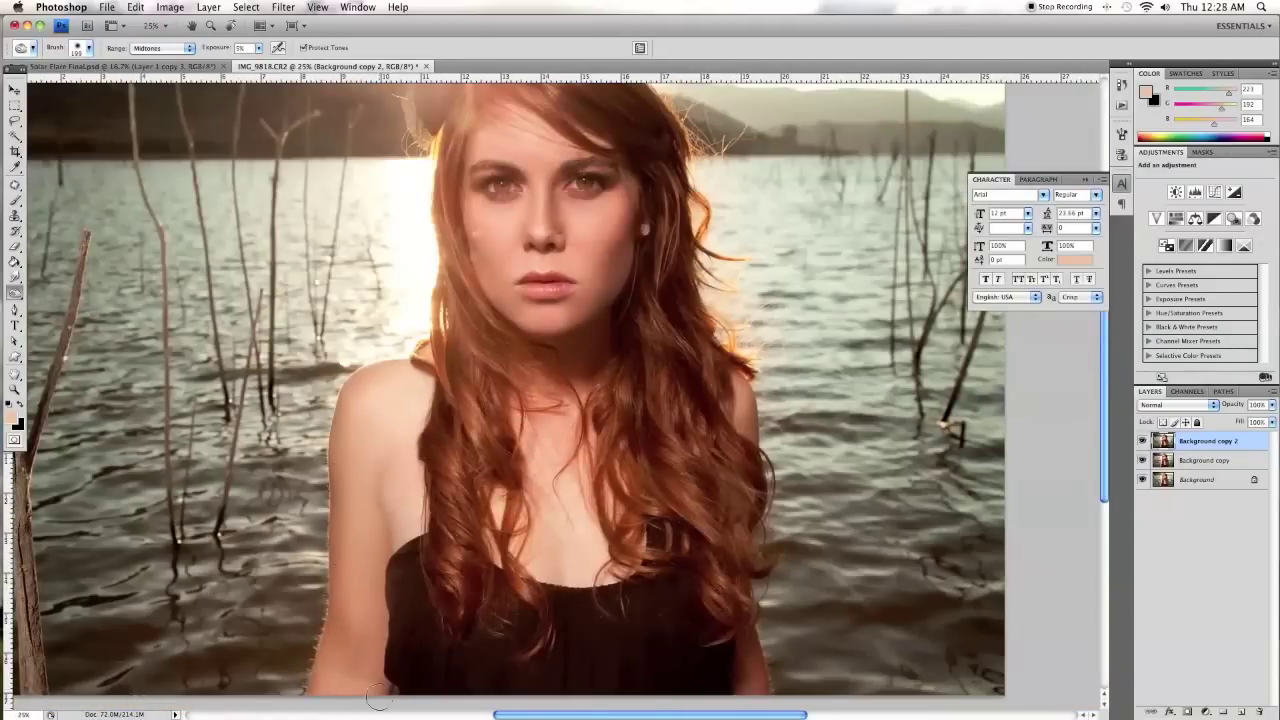
scroll(652, 482, up, 3)
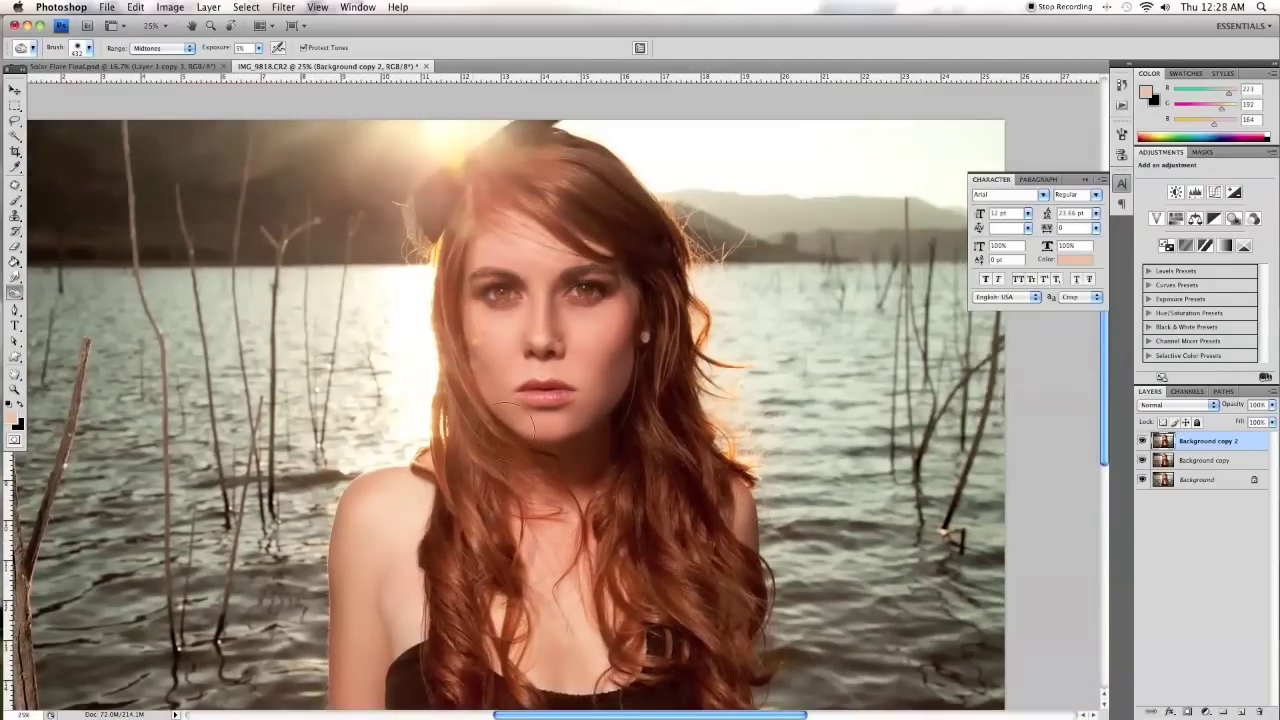
Toggle the visibility of the Background copy 2 layer to compare the portrait with and without the burning
key(super+minus)
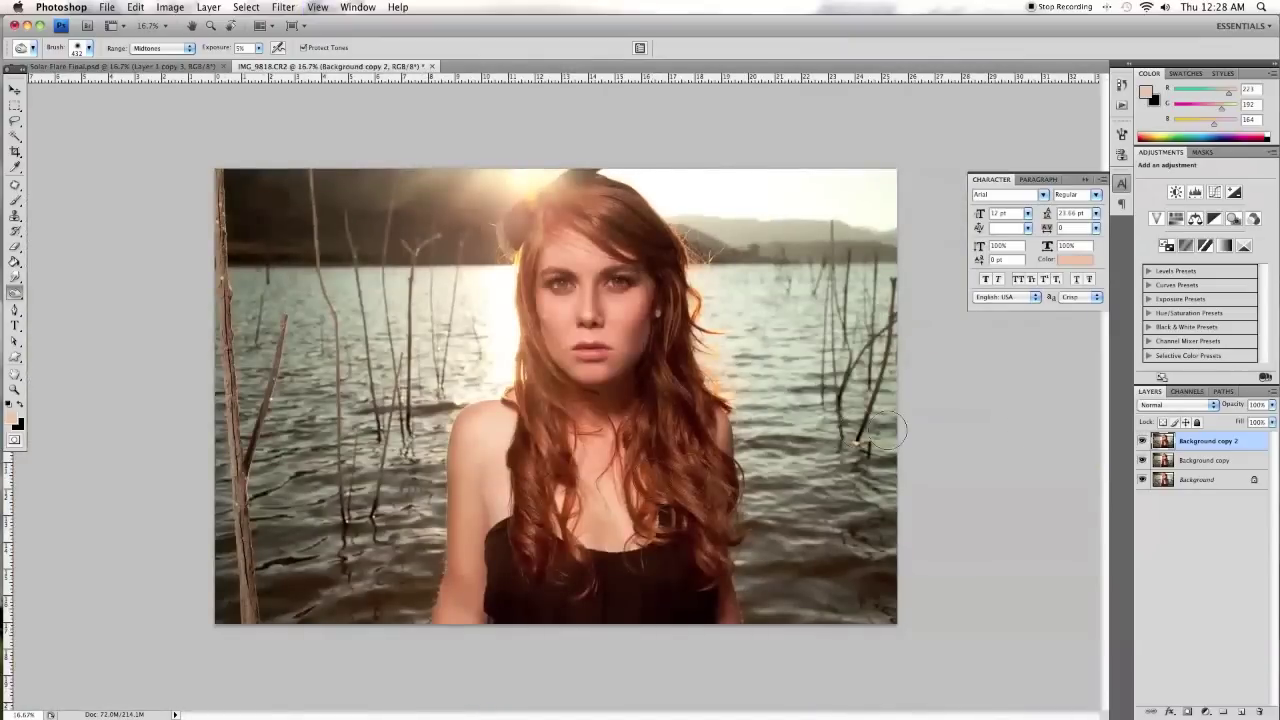
click(1143, 441)
click(1143, 441)
click(1143, 441)
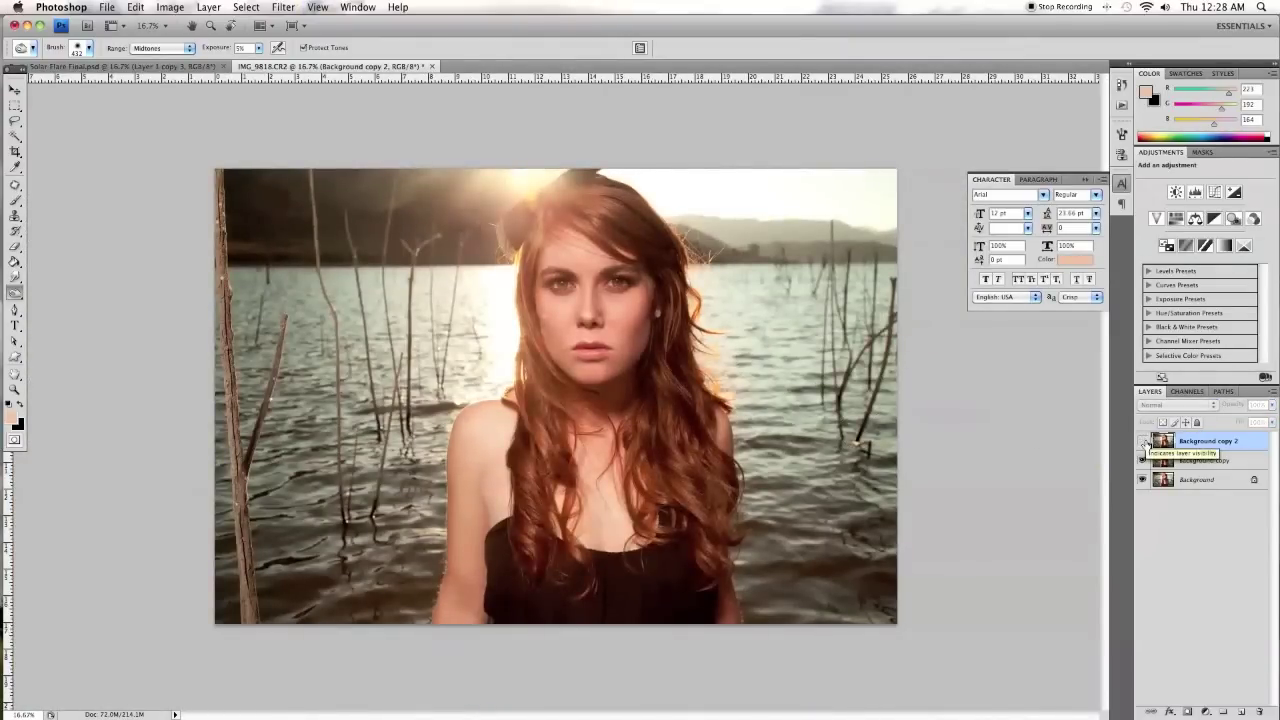
click(1143, 441)
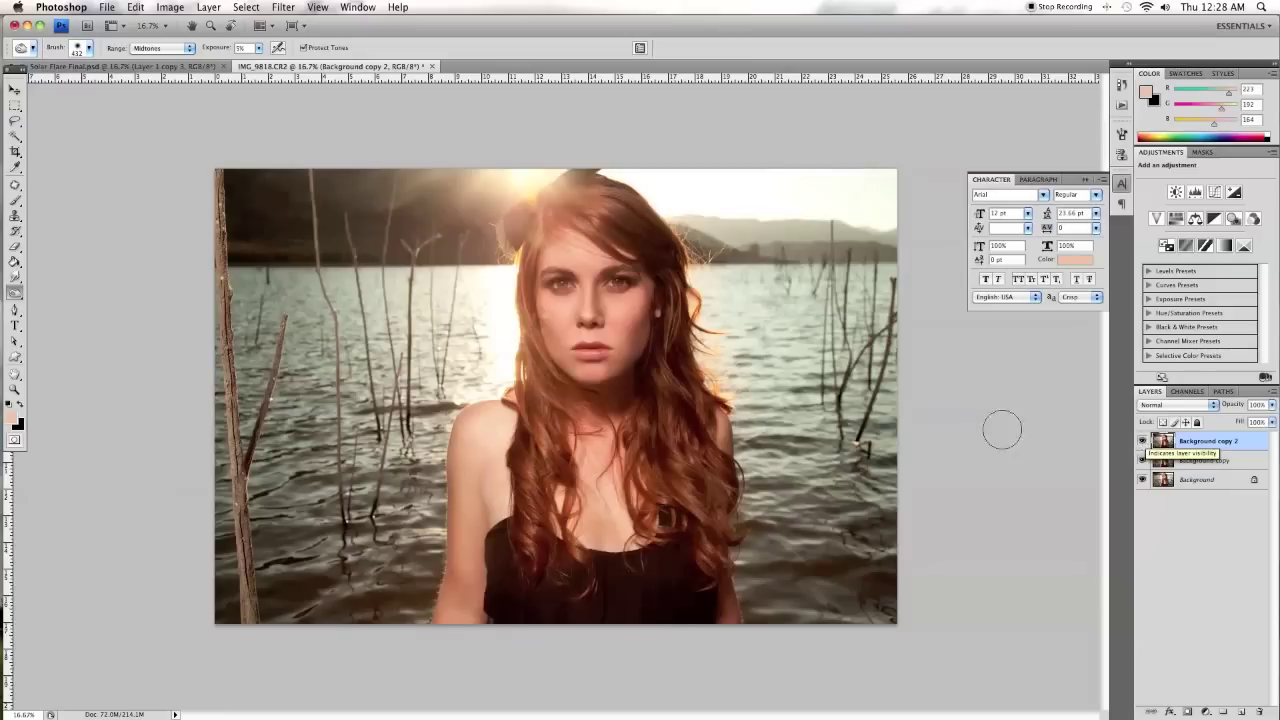
Dodge the midtones of the face, including the eyes and cheeks, resizing the soft brush to 442 px and 182 px
mouse_move(15, 205)
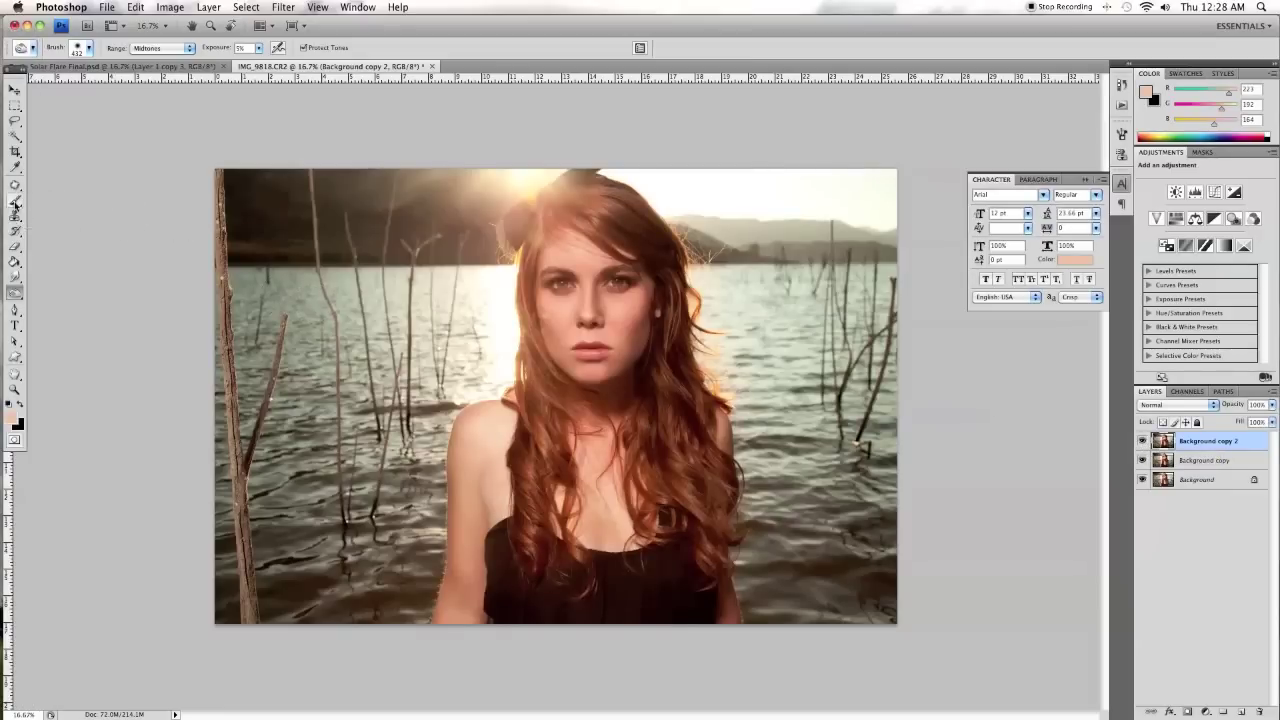
drag(21, 296, 50, 304)
right_click(752, 313)
drag(854, 323, 877, 325)
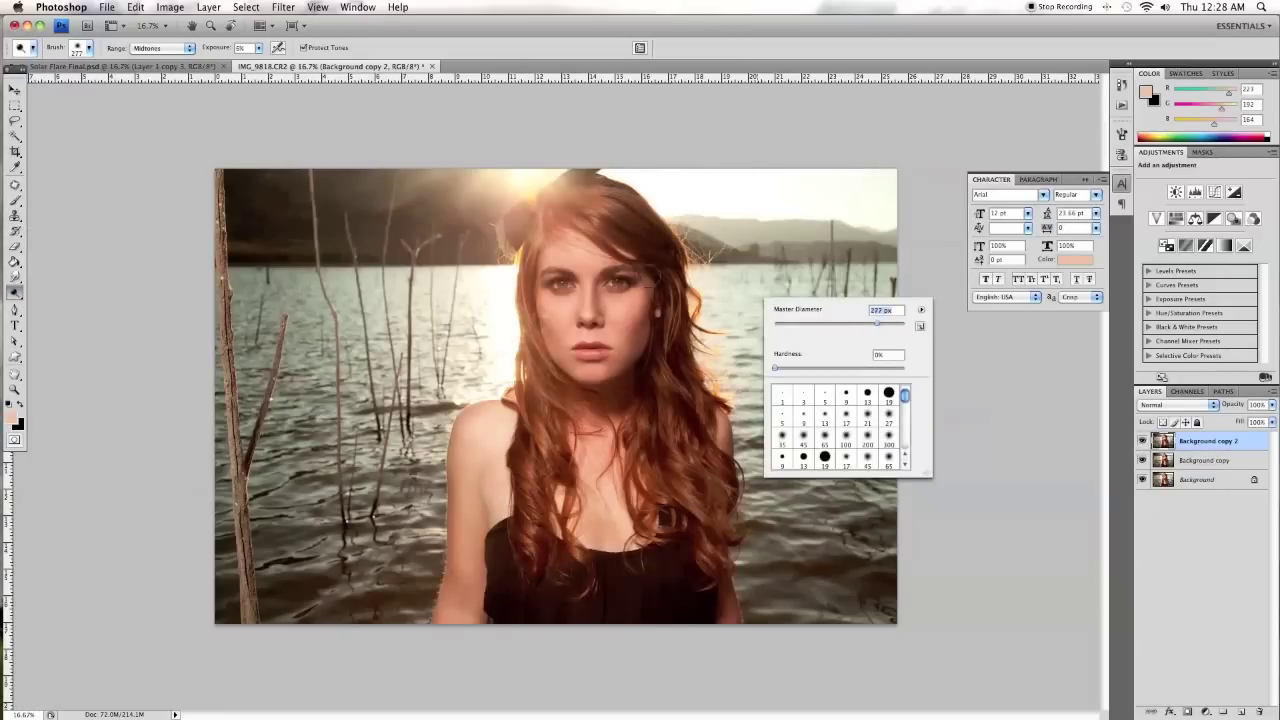
key(Return)
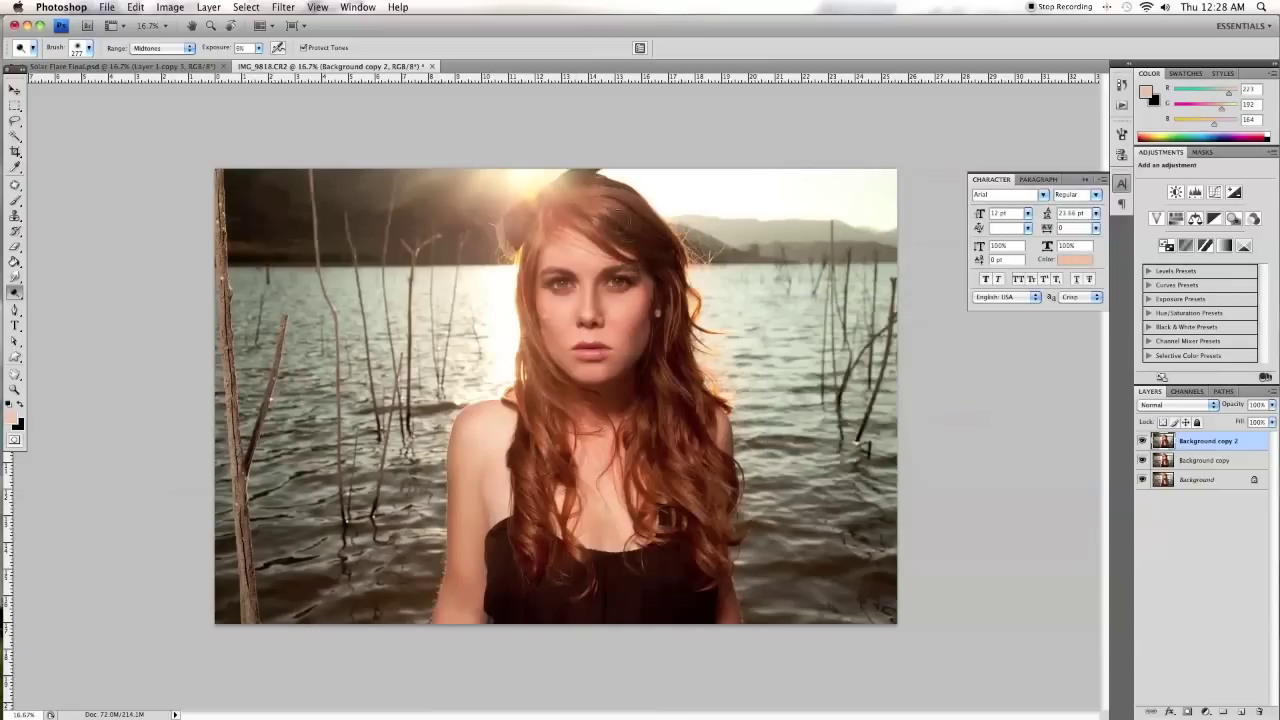
key(z)
drag(700, 185, 510, 395)
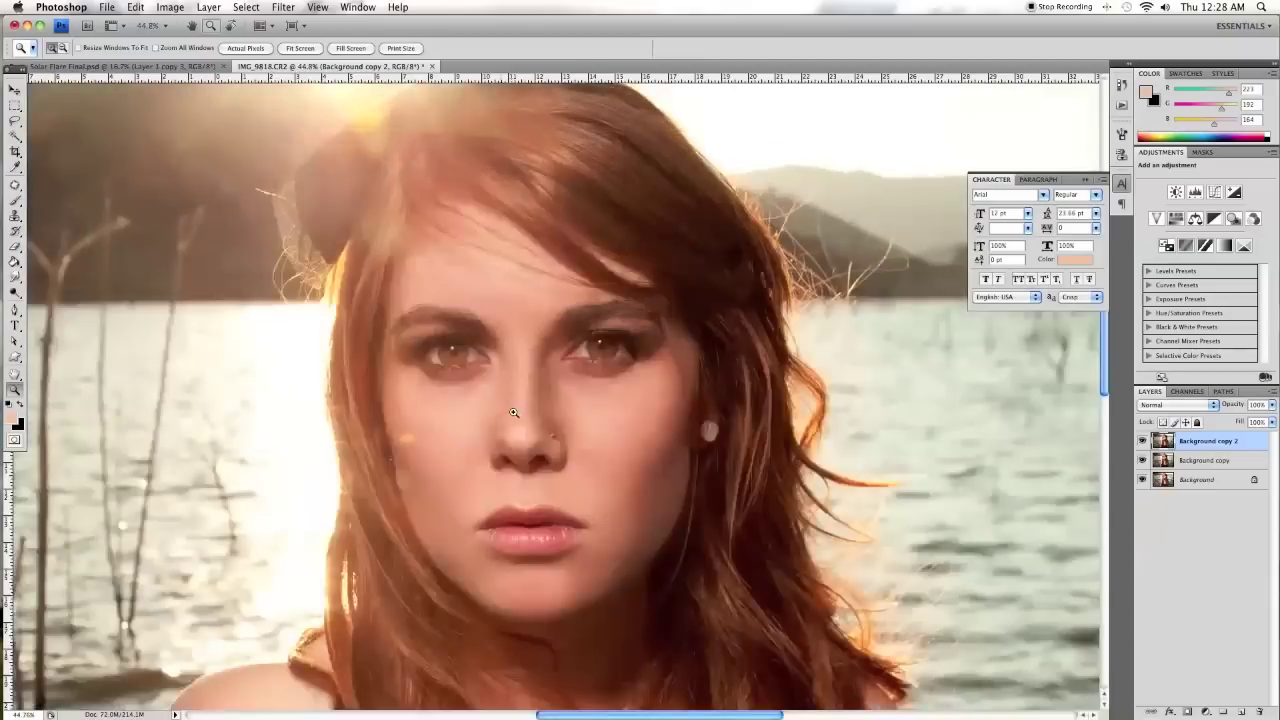
click(15, 291)
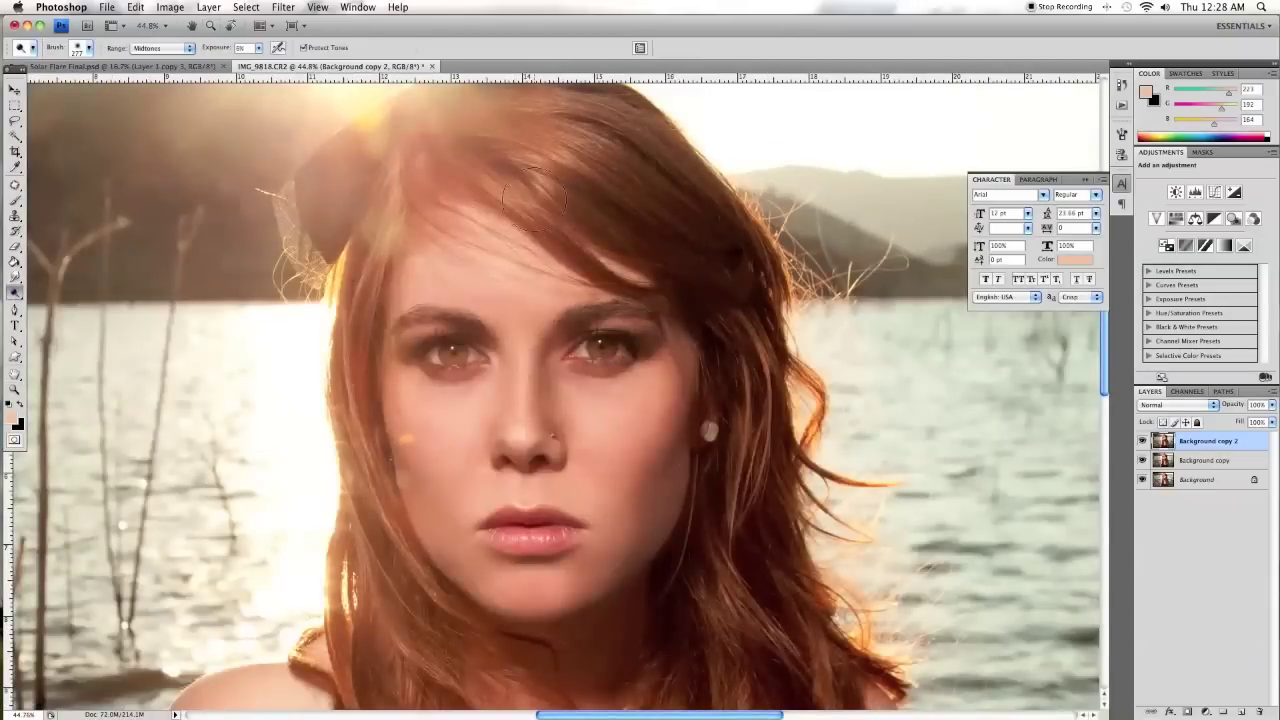
right_click(606, 152)
key(Return)
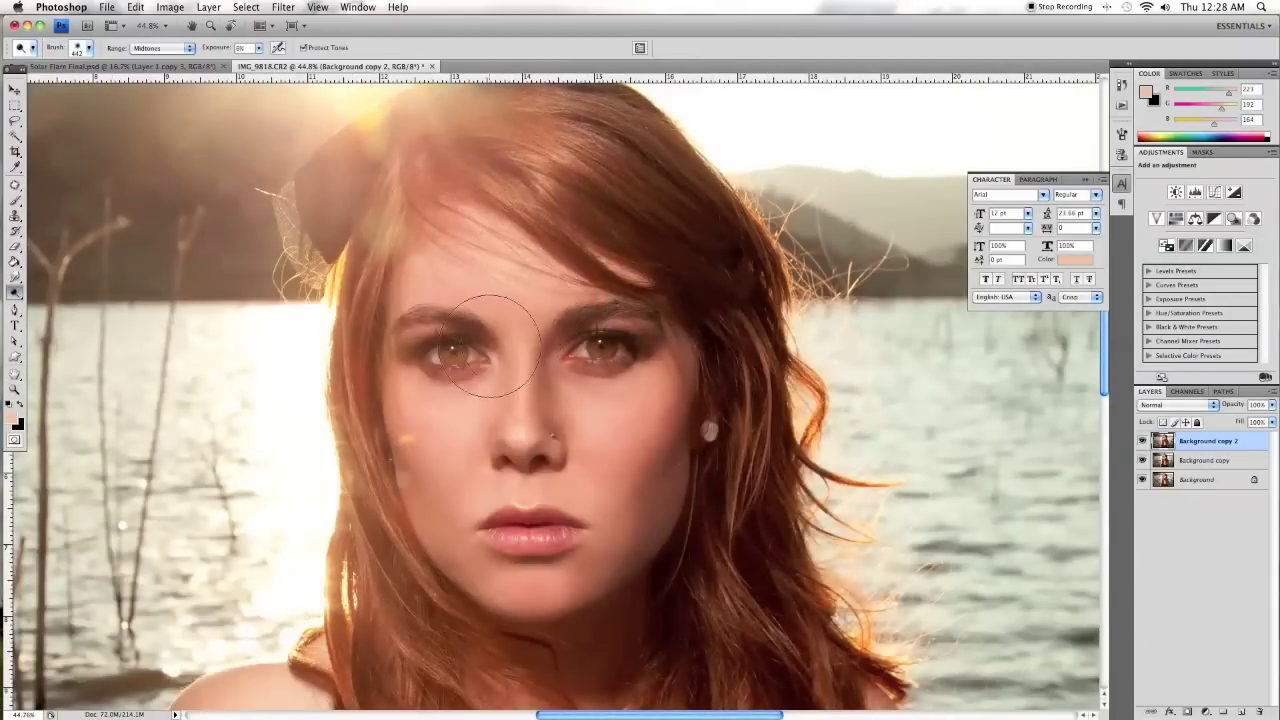
right_click(510, 290)
key(Return)
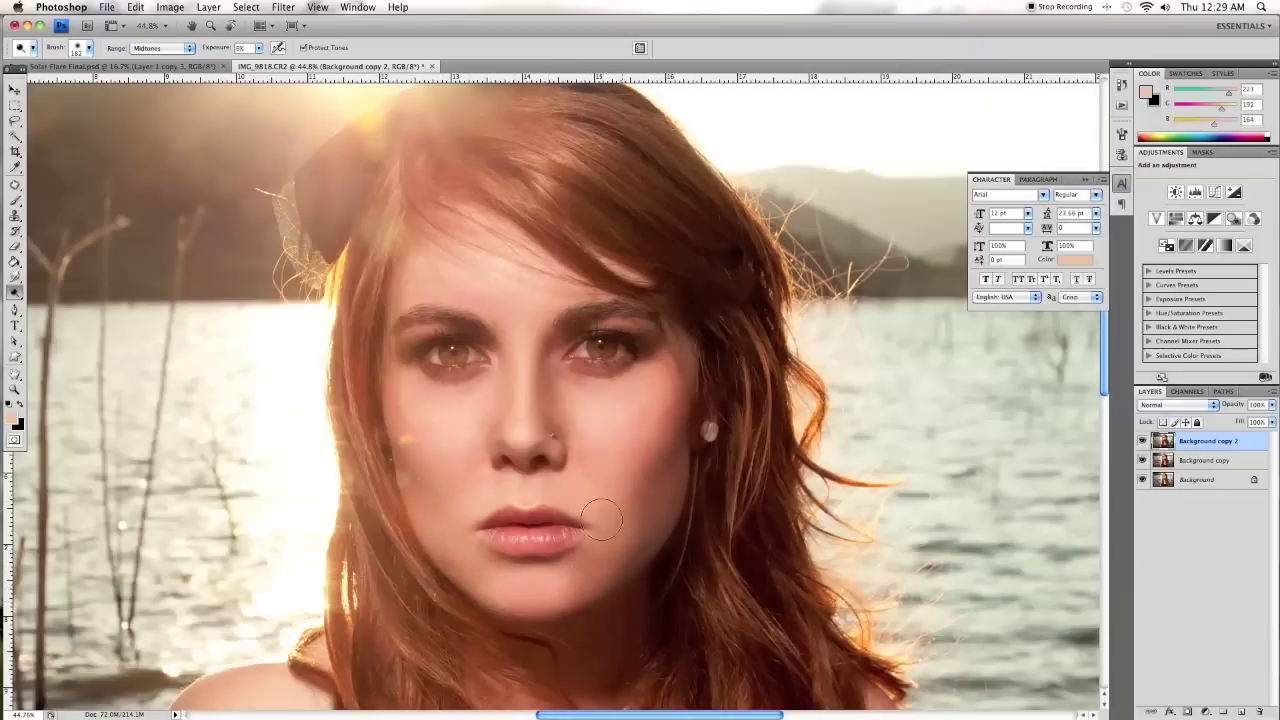
Lighten the arm and chest with a 308 px dodge brush, and brighten the hair with the range set to Highlights
scroll(450, 358, down, 5)
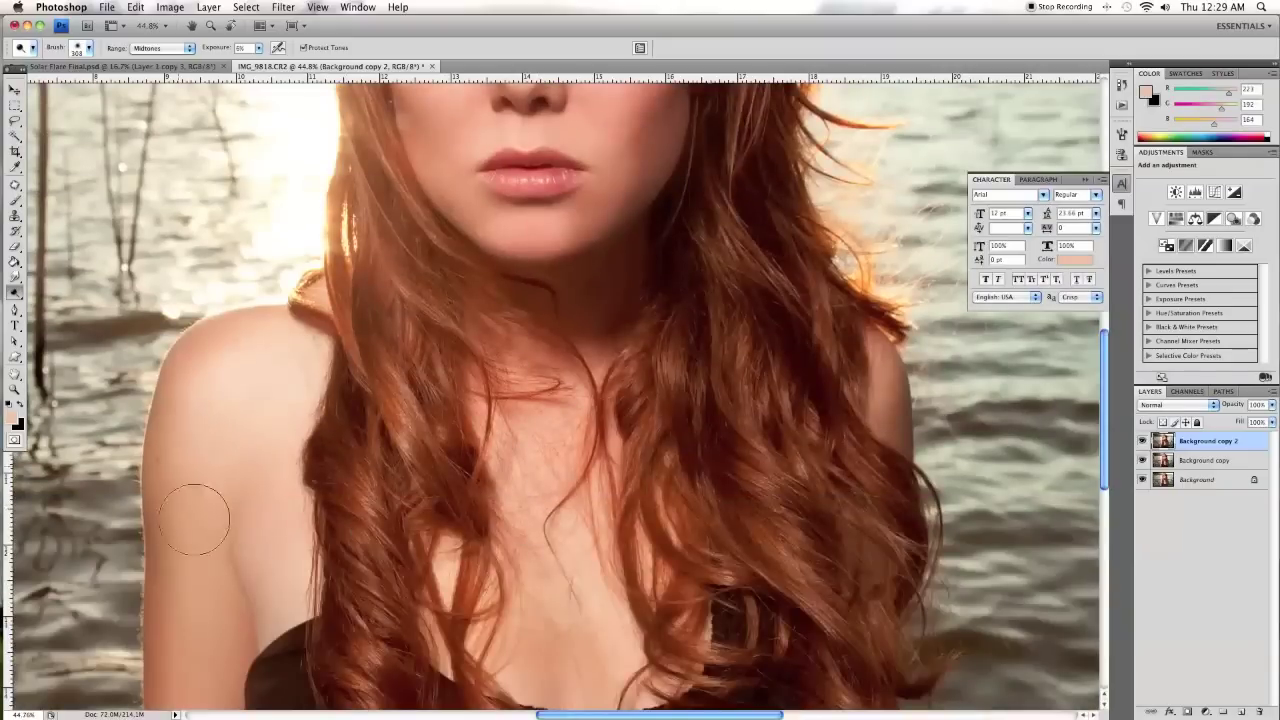
scroll(194, 514, down, 4)
scroll(880, 470, up, 2)
key(alt+shift+h)
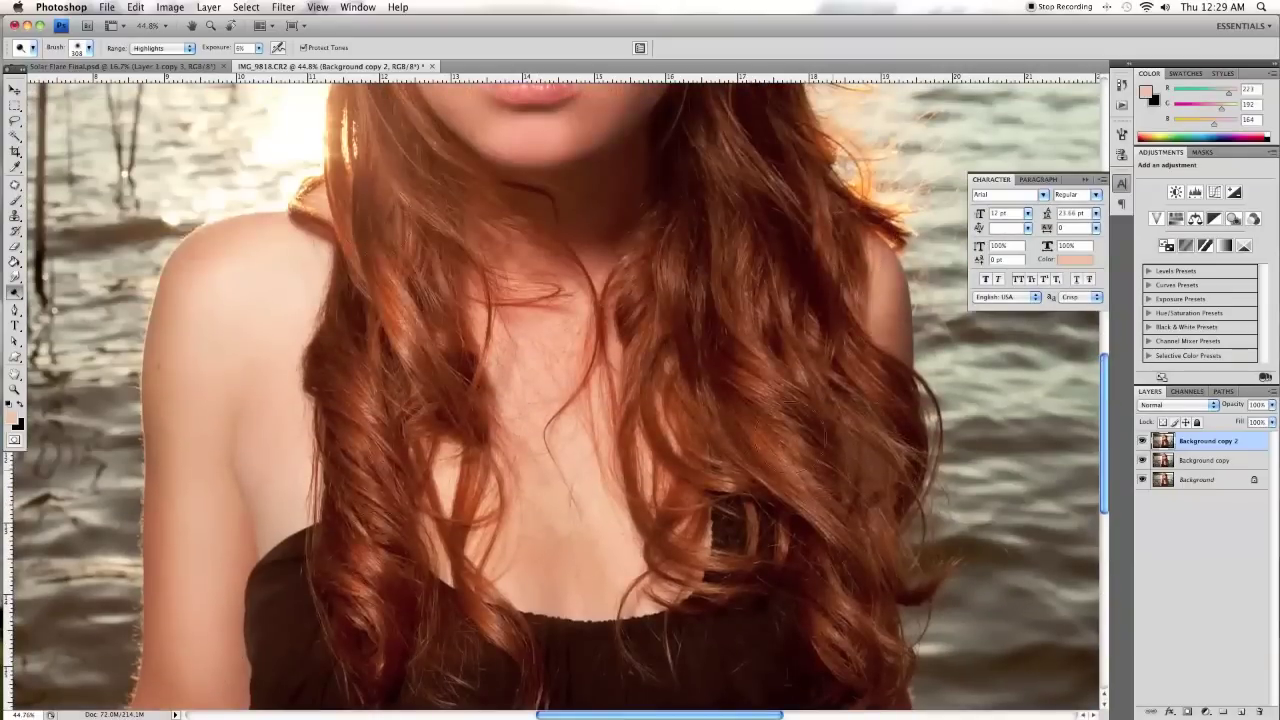
scroll(337, 177, up, 6)
drag(345, 280, 690, 500)
Switch to the History Brush and, after comparing the portrait with and without the Background copy 2 layer, duplicate that layer
key(y)
key(super+minus)
key(super+minus)
key(super+minus)
key(super+minus)
key(super+minus)
key(super+minus)
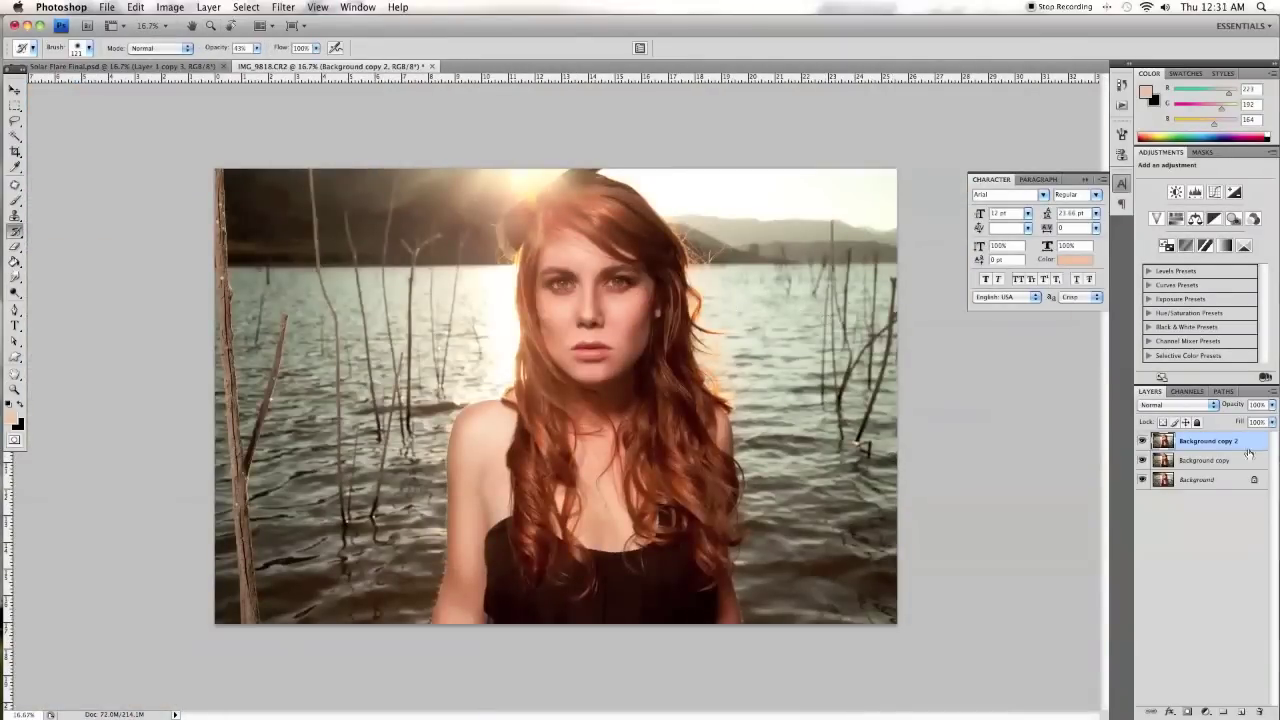
mouse_move(1142, 441)
mouse_down()
mouse_move(1142, 474)
mouse_move(1143, 441)
mouse_up()
key(super+j)
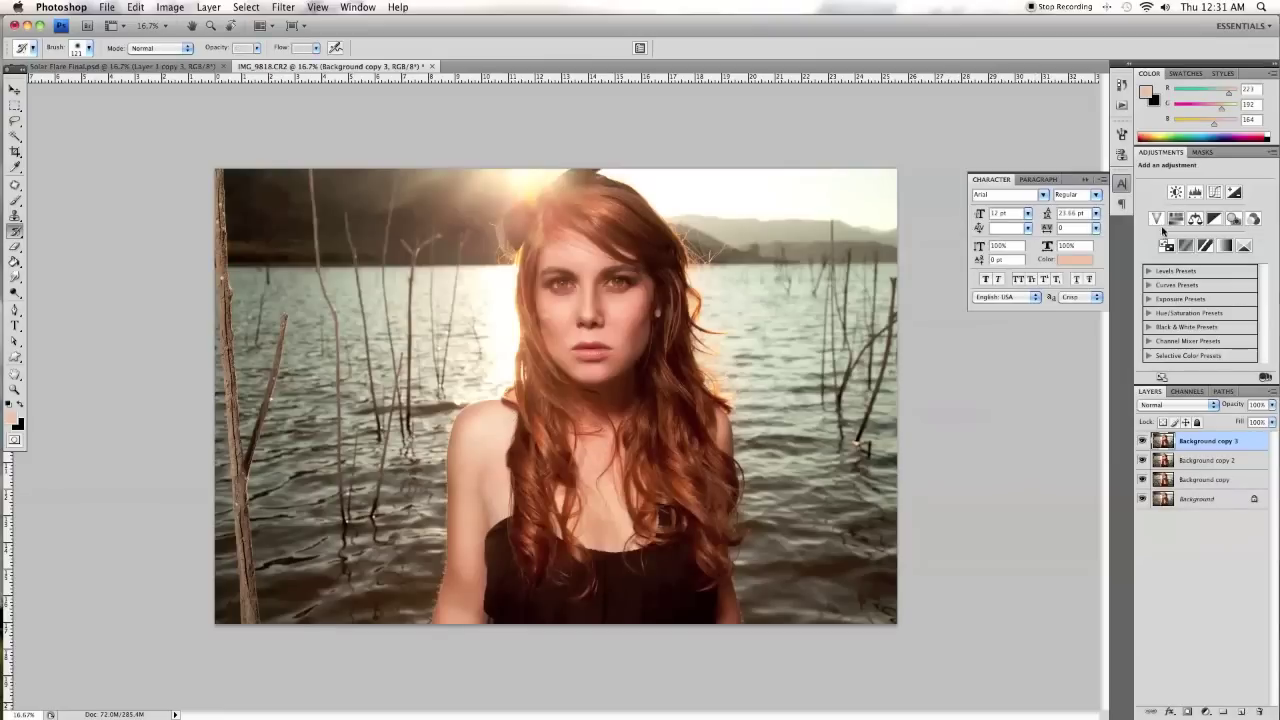
Add a Gradient Map adjustment layer above the portrait layers, using the gradient from dark purple to pale peach
click(1227, 244)
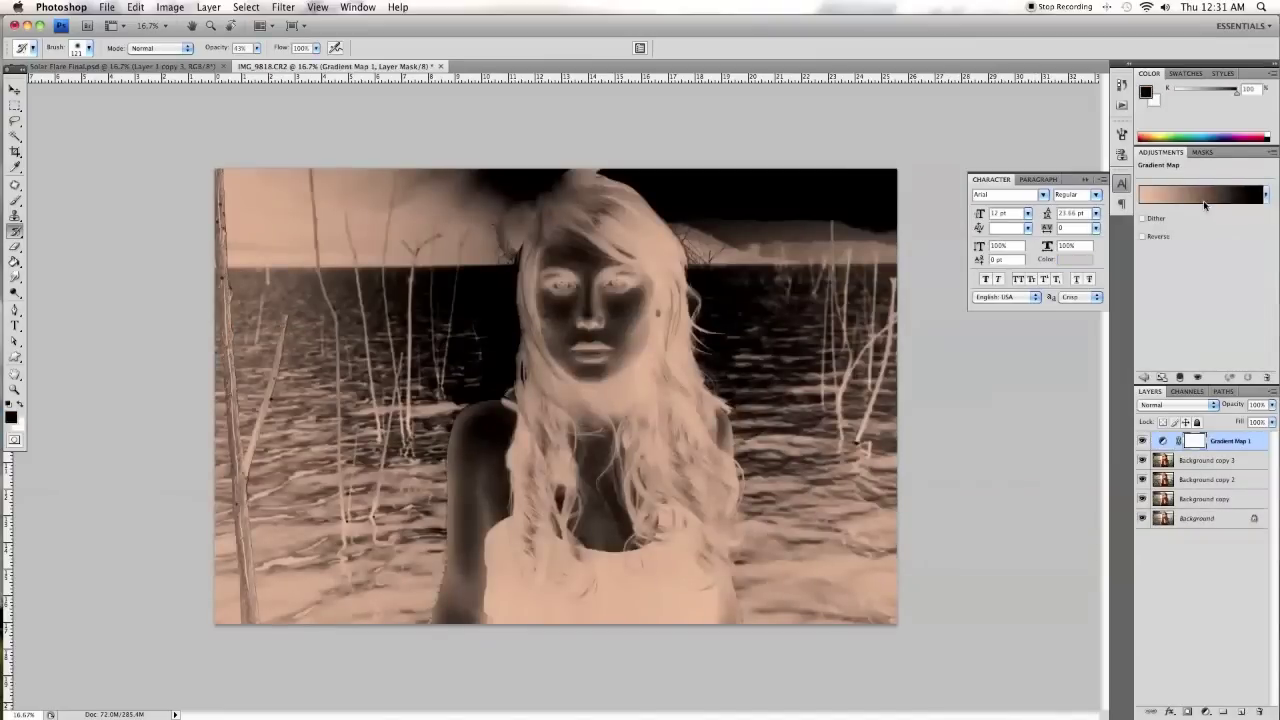
click(1204, 205)
click(1054, 95)
click(1194, 84)
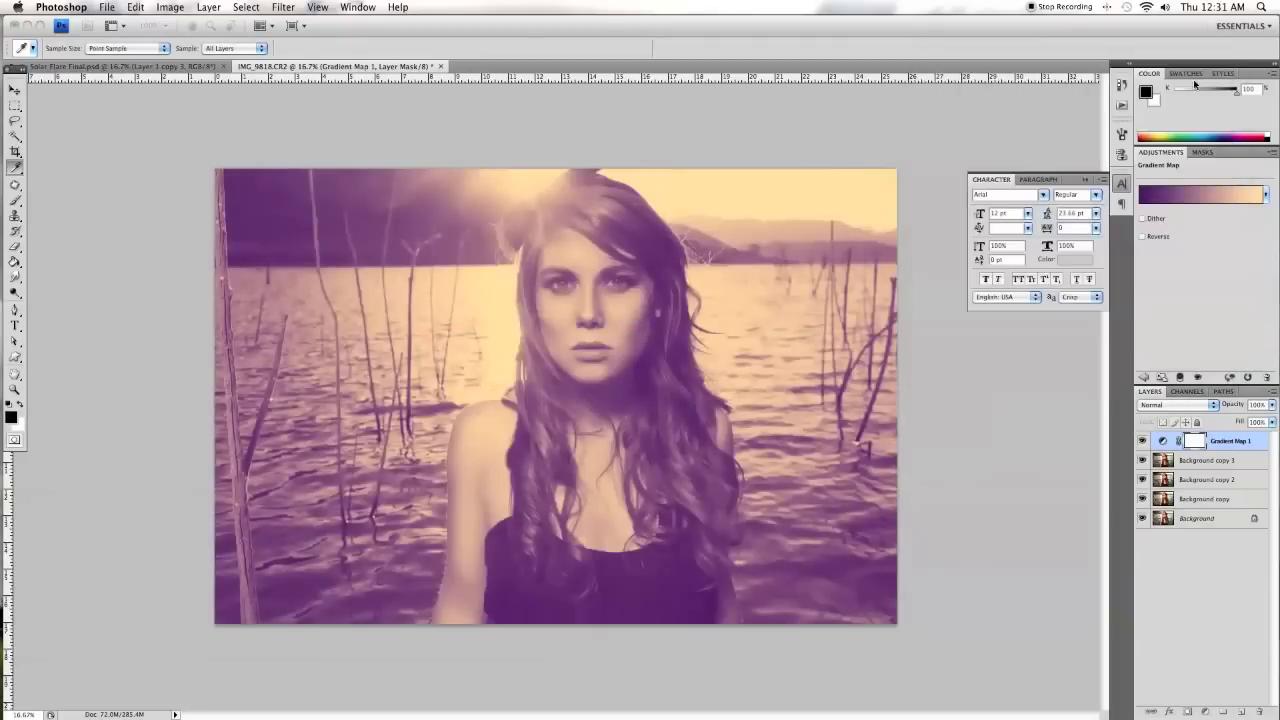
key(b)
Set the gradient map layer's blend mode to Soft Light and reduce its opacity to about 70%
click(1196, 405)
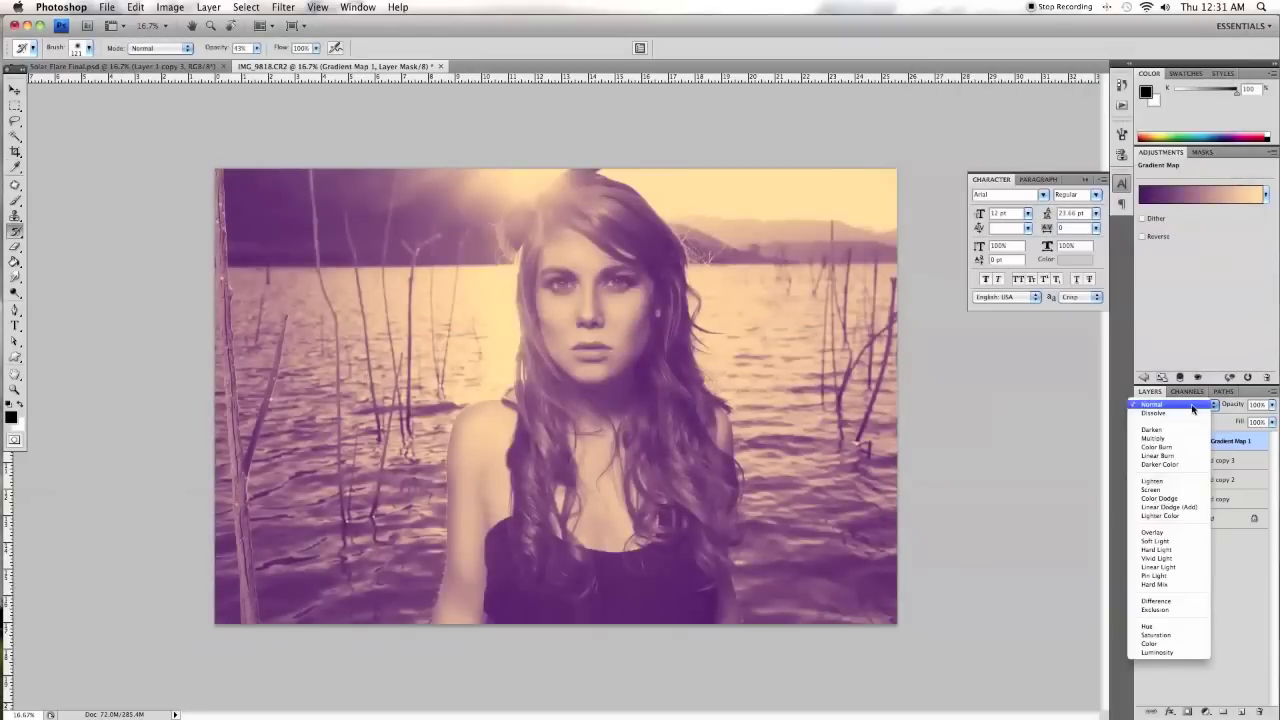
click(1169, 541)
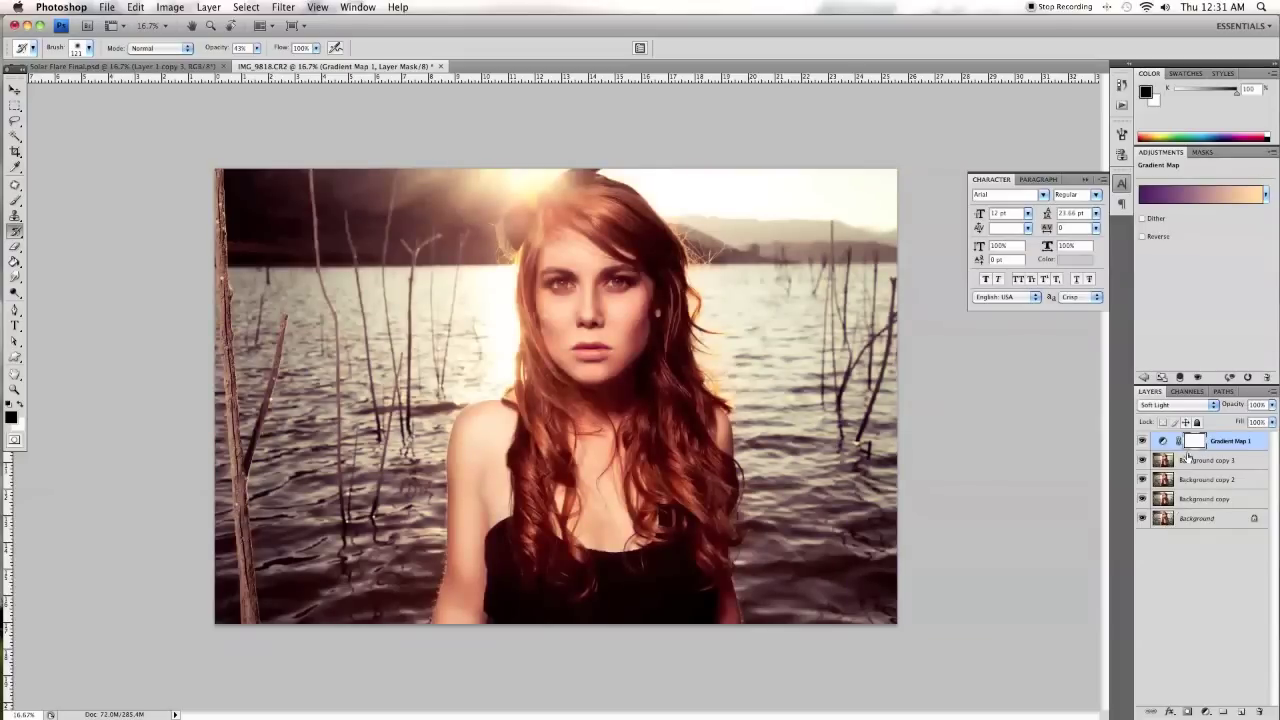
drag(1236, 408, 1226, 408)
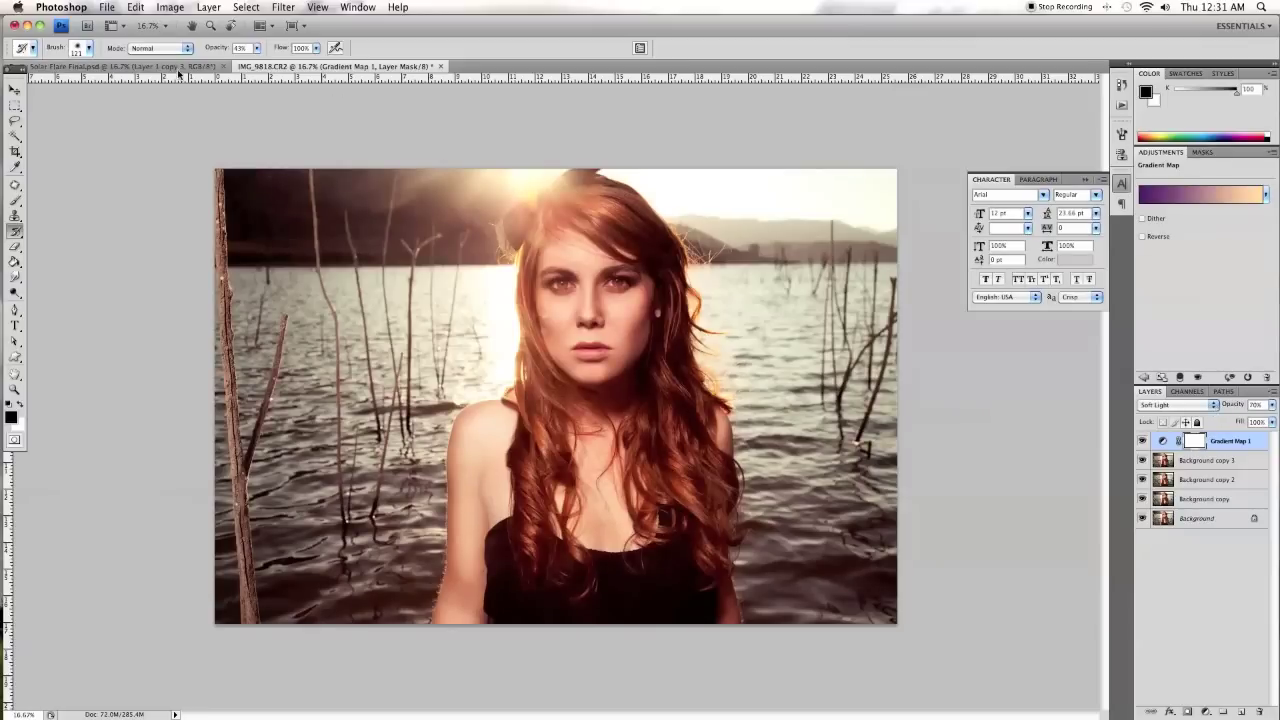
Check the gradient map layer's opacity in the Solar Flare Final.psd document and return to IMG_9818.CR2
click(207, 68)
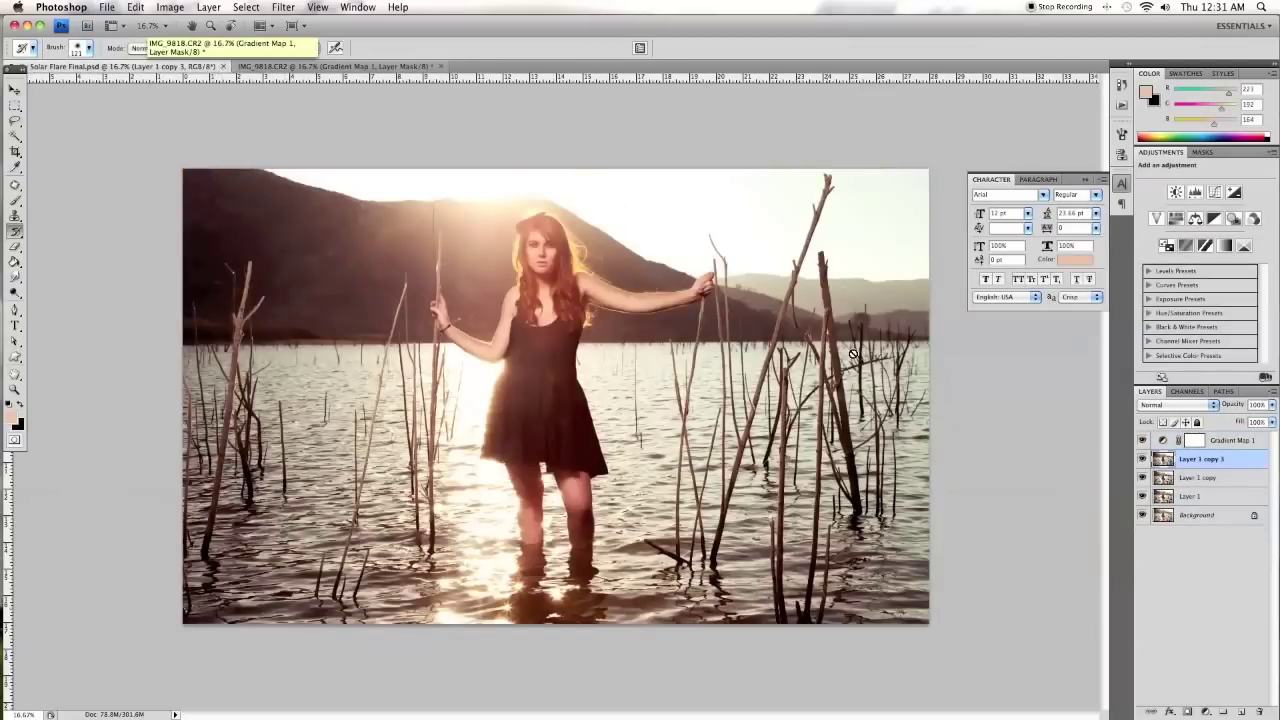
click(1222, 441)
drag(1236, 407, 1241, 407)
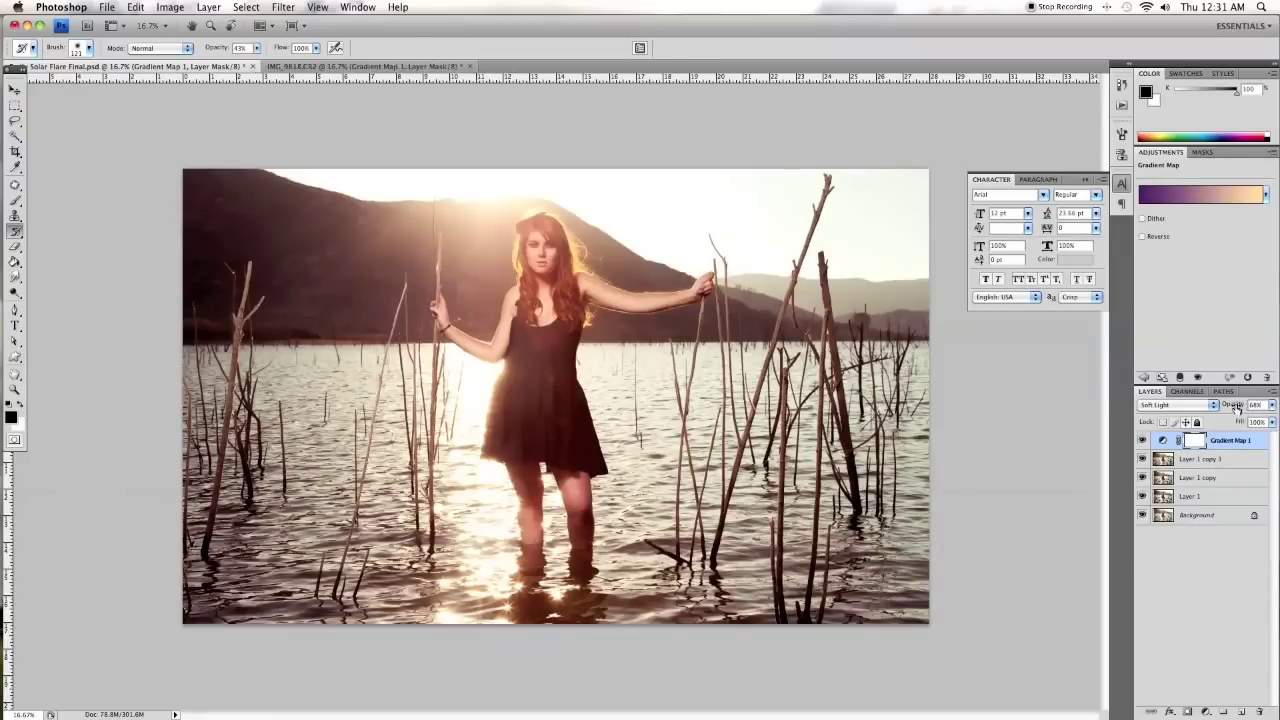
click(372, 66)
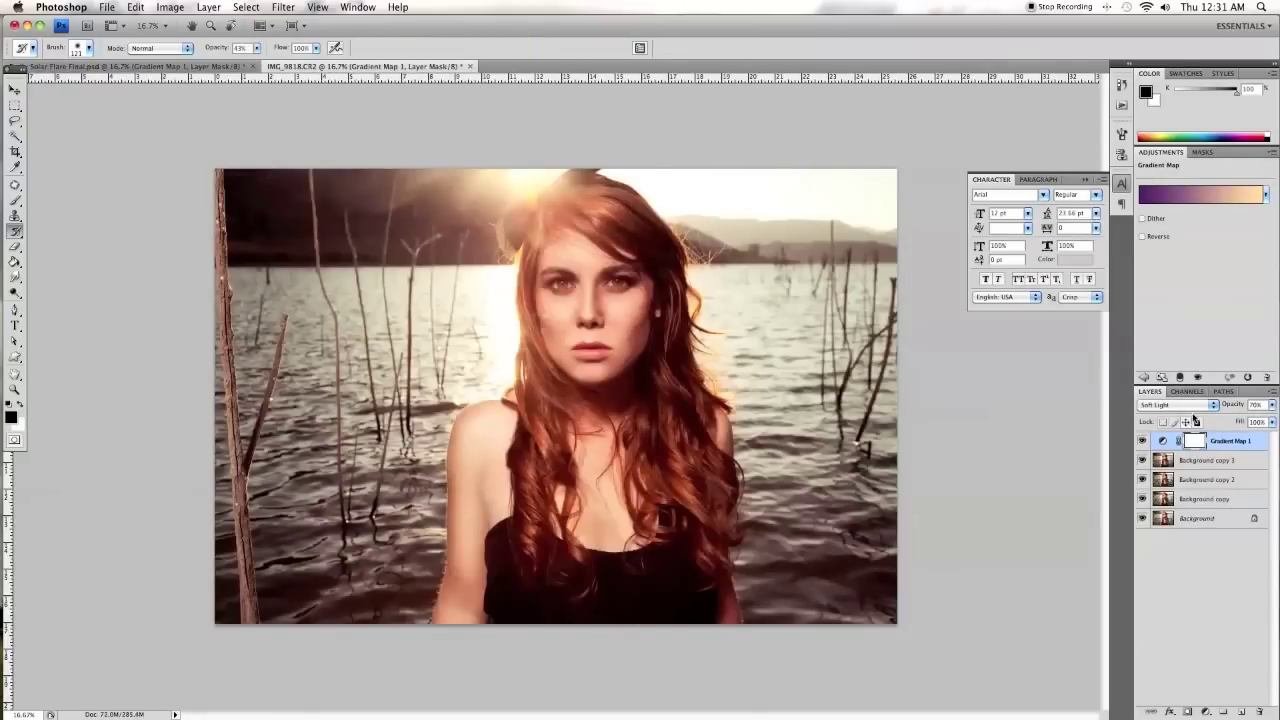
Fine-tune the Gradient Map 1 layer's opacity, comparing with its visibility off and on, and select the Background copy 3 layer
drag(1229, 410, 1226, 408)
click(1142, 441)
click(1142, 441)
click(1218, 462)
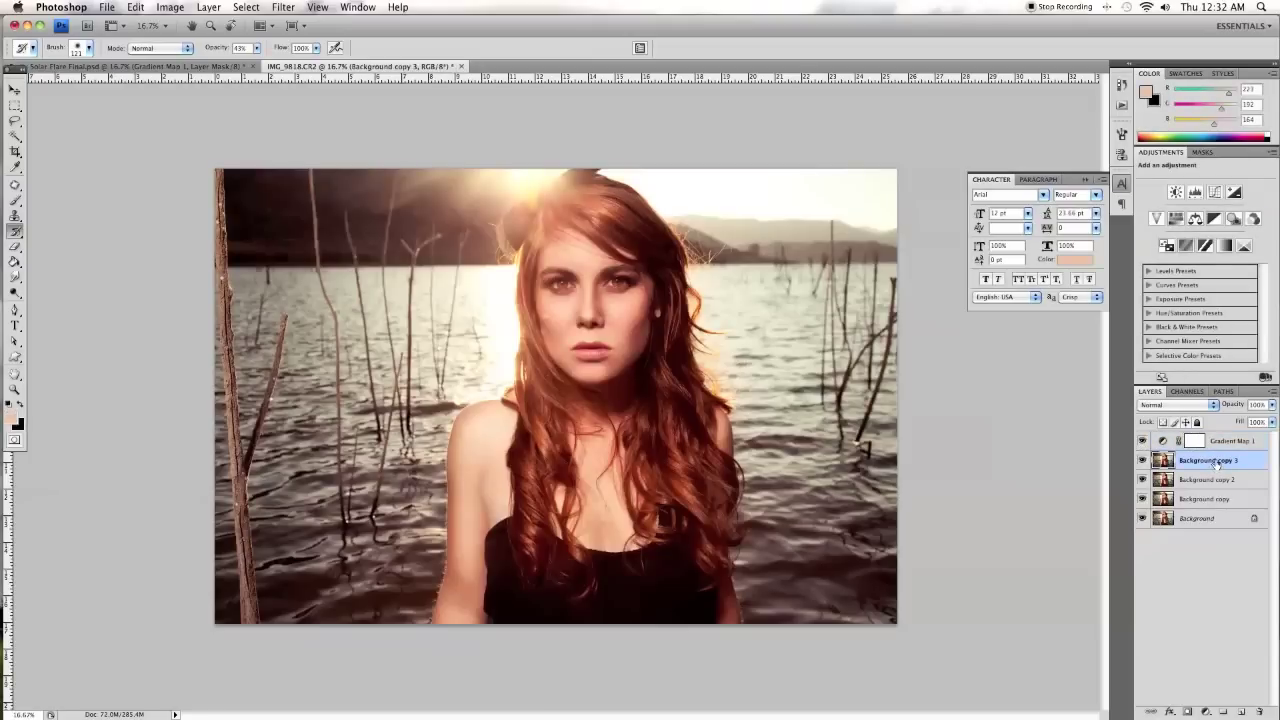